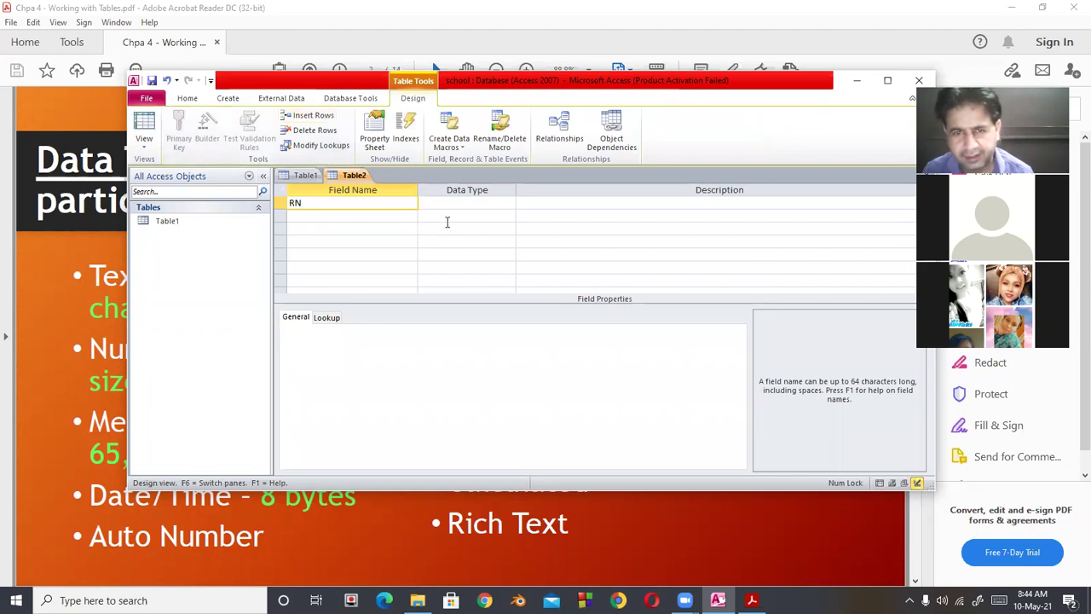
# Set the data type of the RN field in Table2 to Number
pyautogui.click(453, 211)
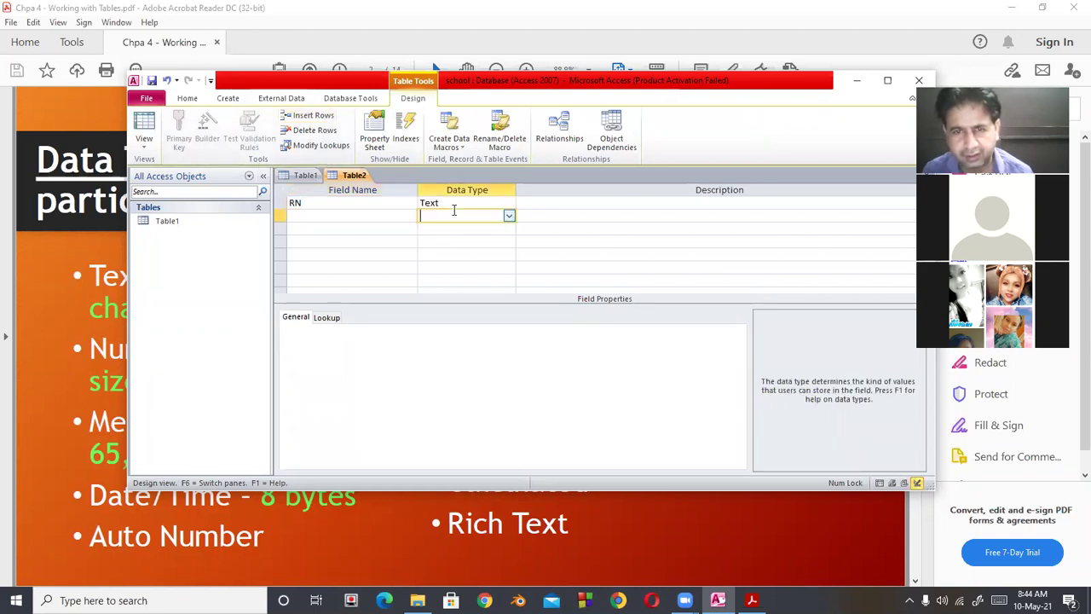
pyautogui.click(500, 203)
pyautogui.click(508, 203)
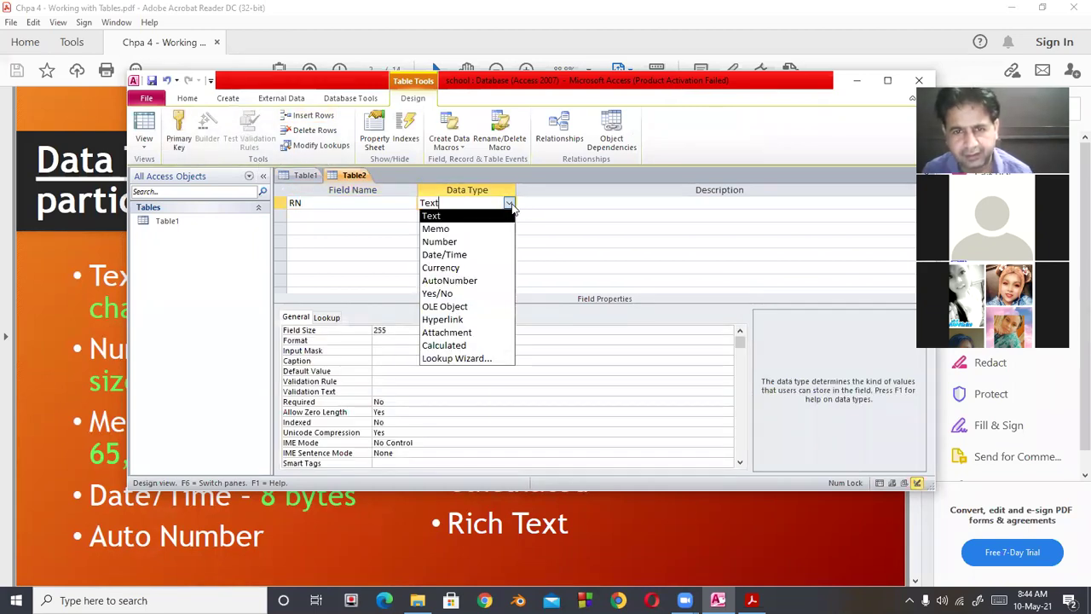
pyautogui.click(450, 241)
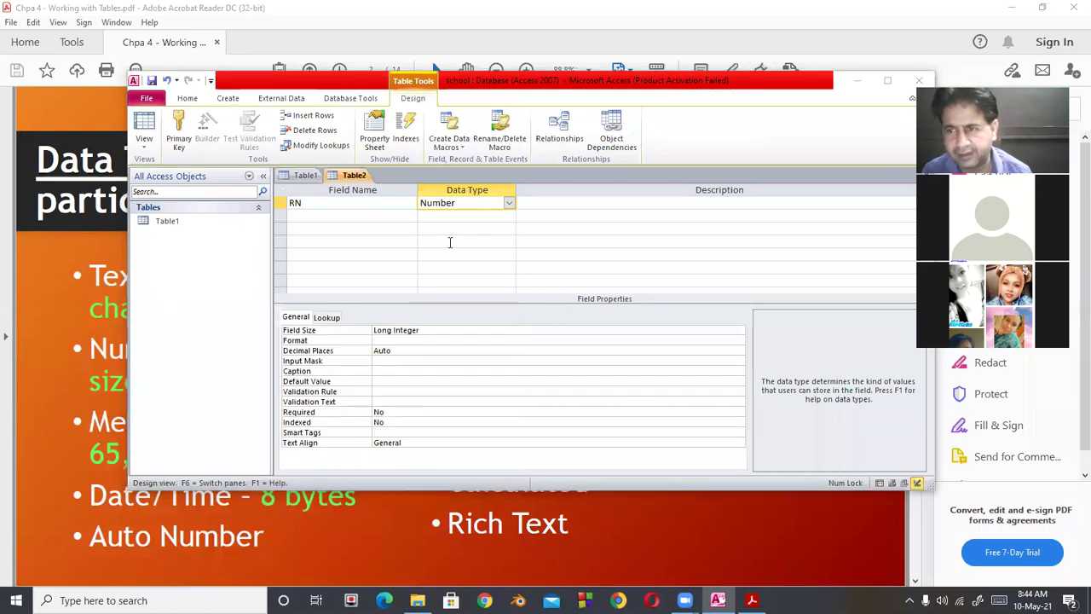
# Add a second field named SName with the Text data type
pyautogui.click(382, 214)
pyautogui.write('N')
pyautogui.press('BackSpace')
pyautogui.write('S')
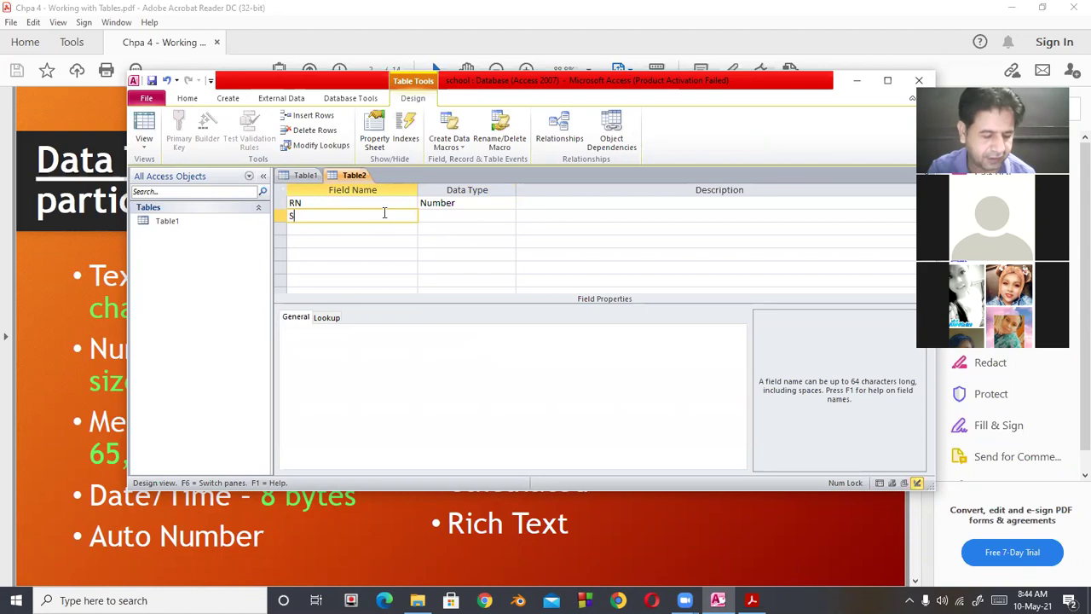
pyautogui.write('Name')
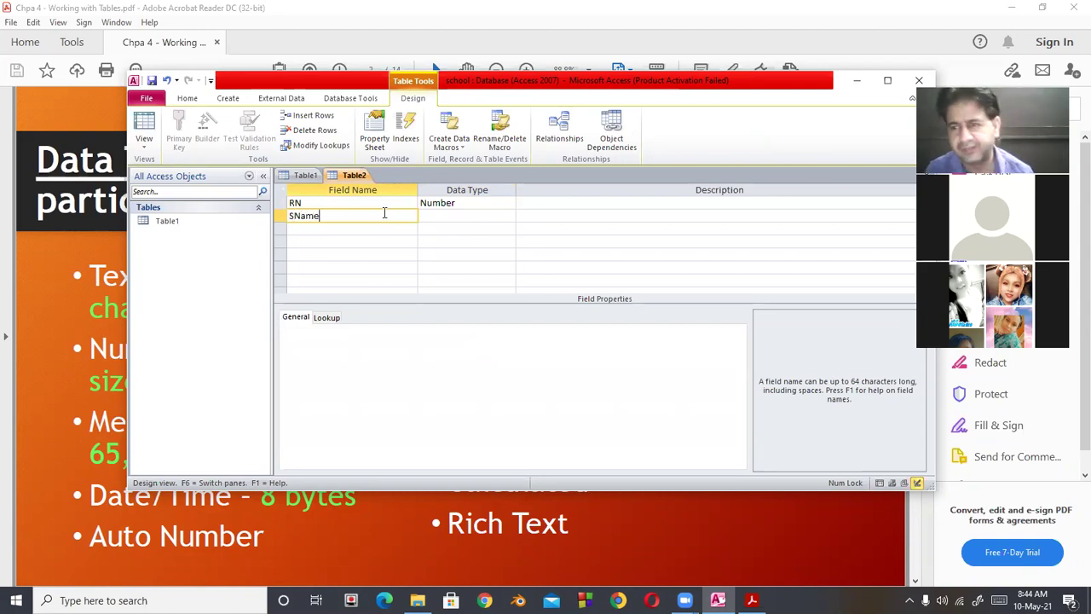
pyautogui.press('Tab')
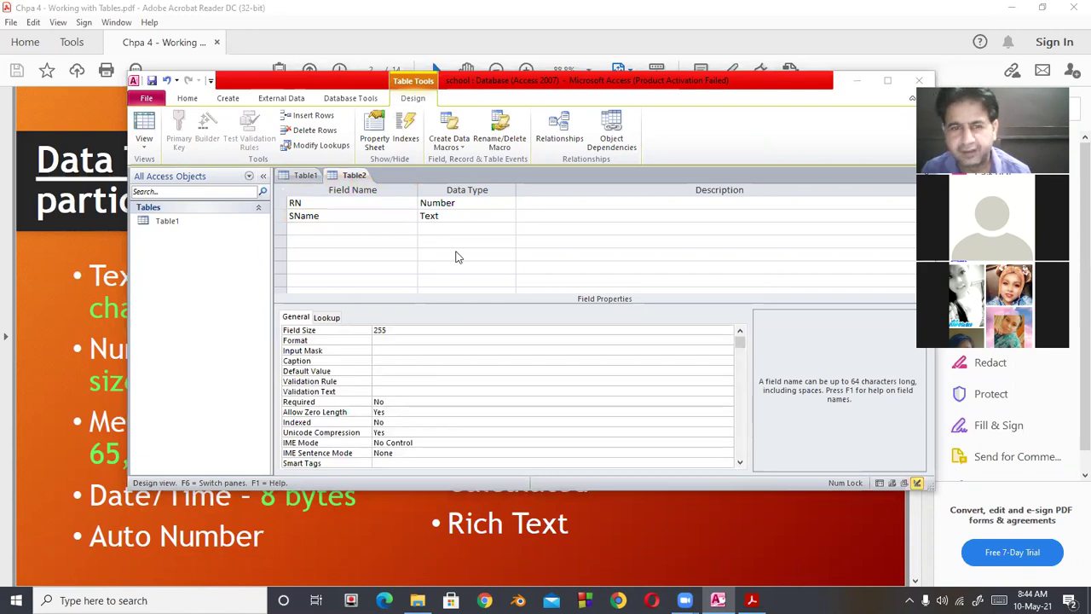
pyautogui.click(455, 218)
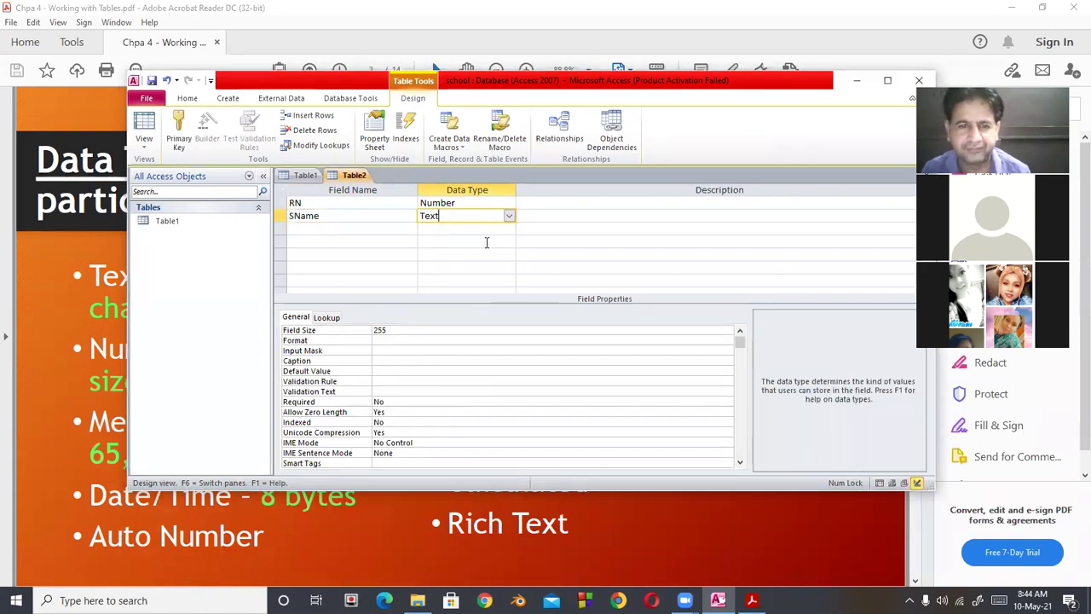
# Set the field size of the SName text field to 10
pyautogui.click(468, 381)
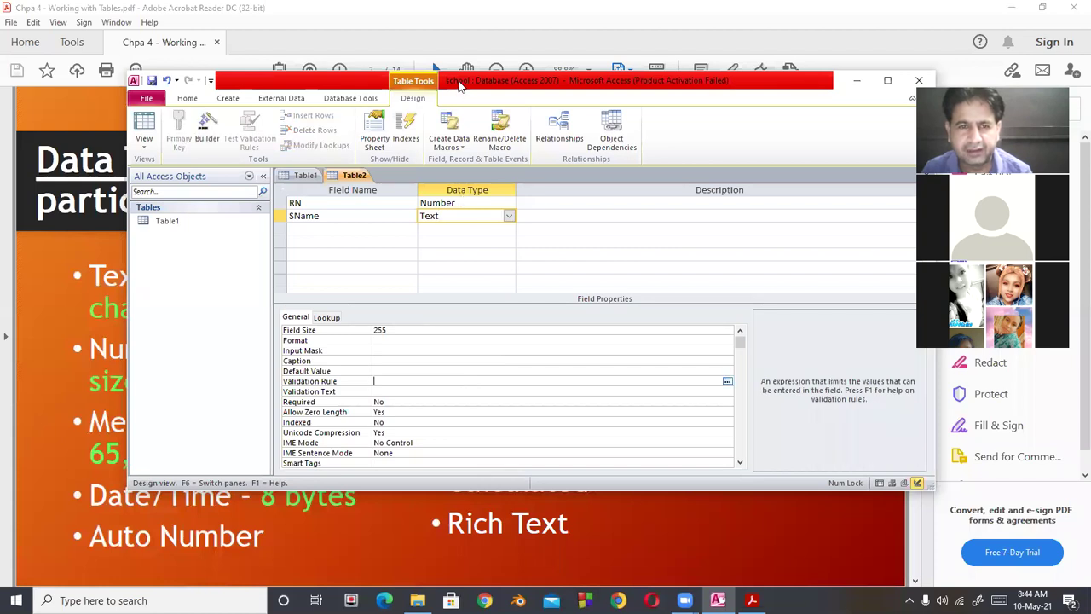
pyautogui.moveTo(457, 83); pyautogui.dragTo(437, 20)
pyautogui.click(403, 270)
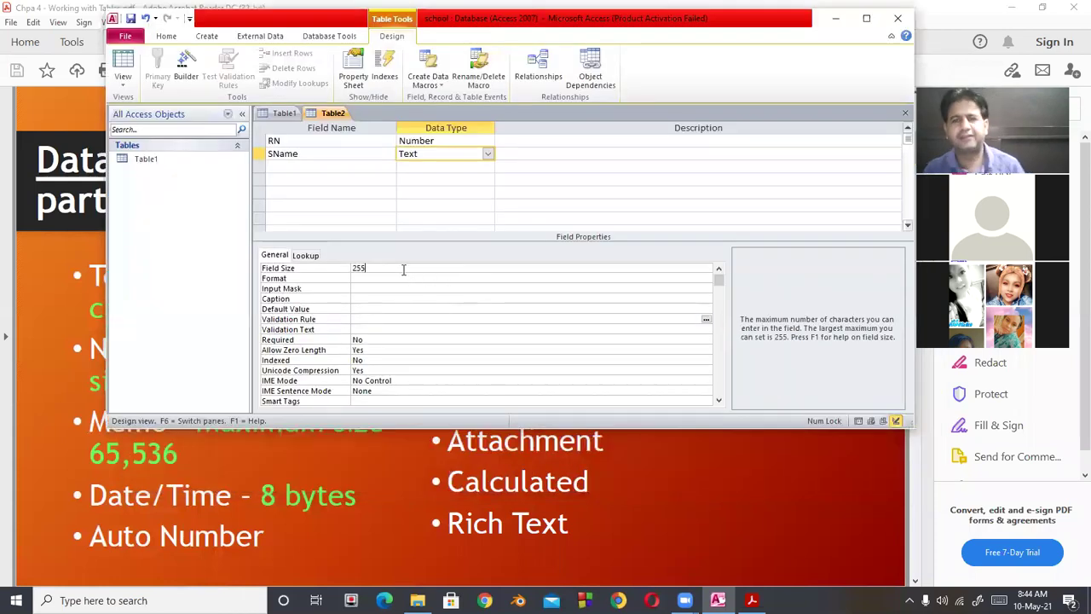
pyautogui.click(1071, 263)
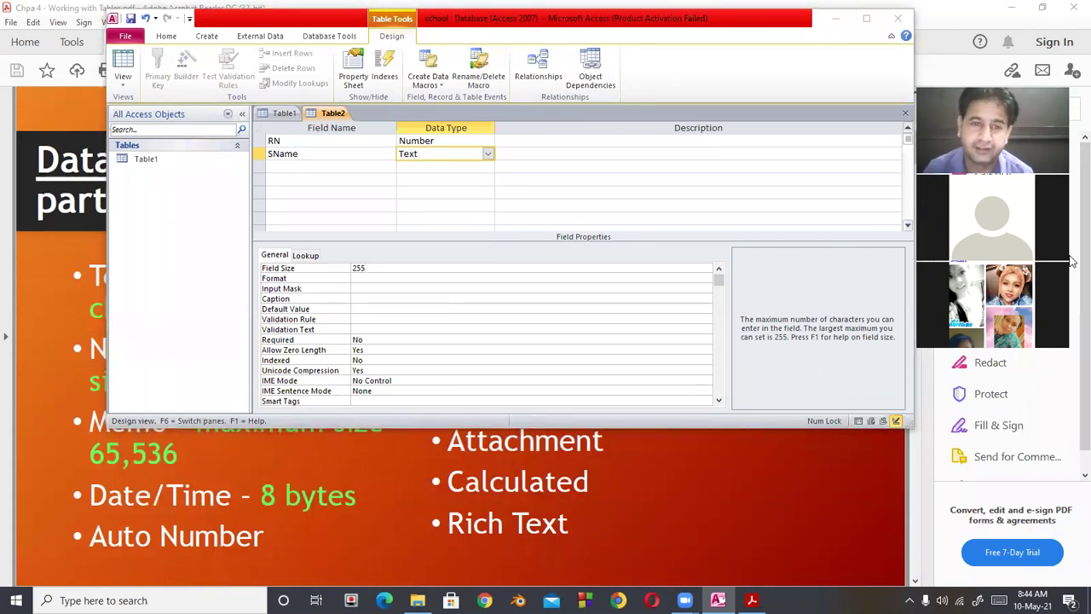
pyautogui.click(378, 271)
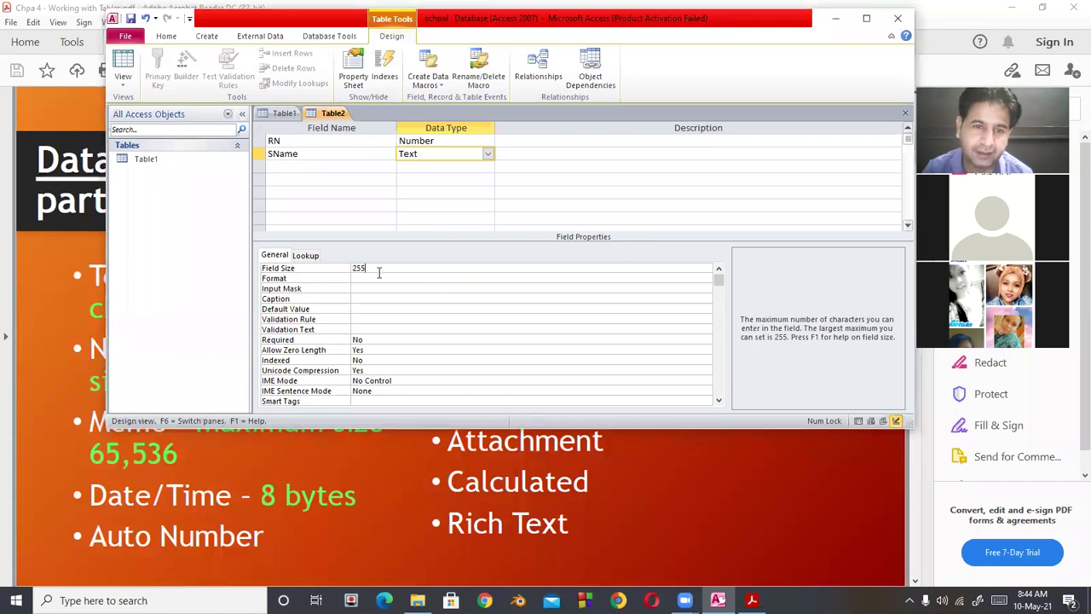
pyautogui.press('BackSpace')
pyautogui.press('BackSpace')
pyautogui.press('BackSpace')
pyautogui.write('10')
pyautogui.click(483, 278)
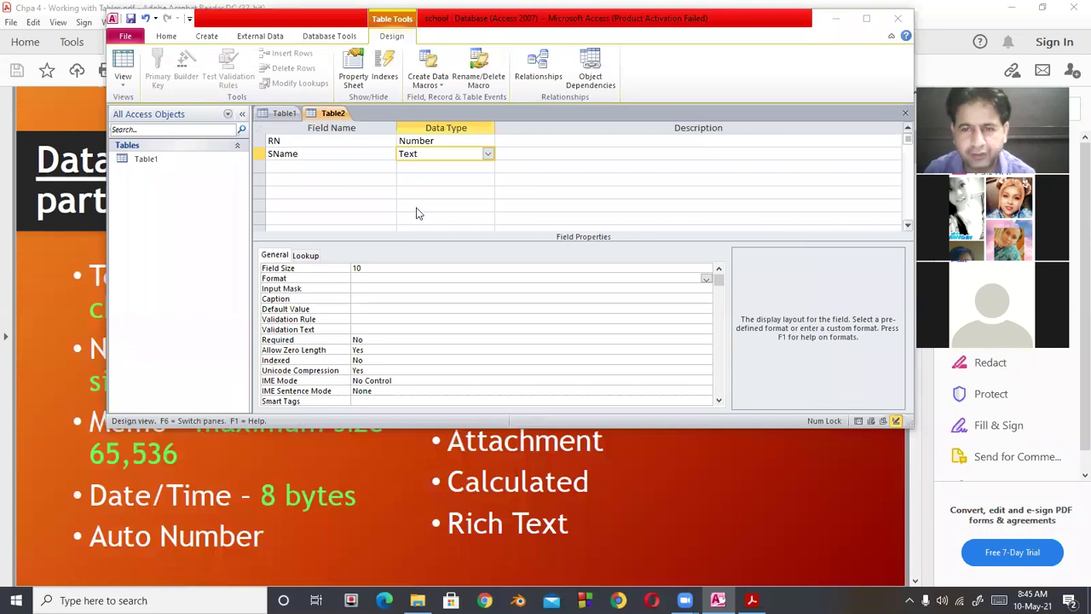
pyautogui.click(380, 267)
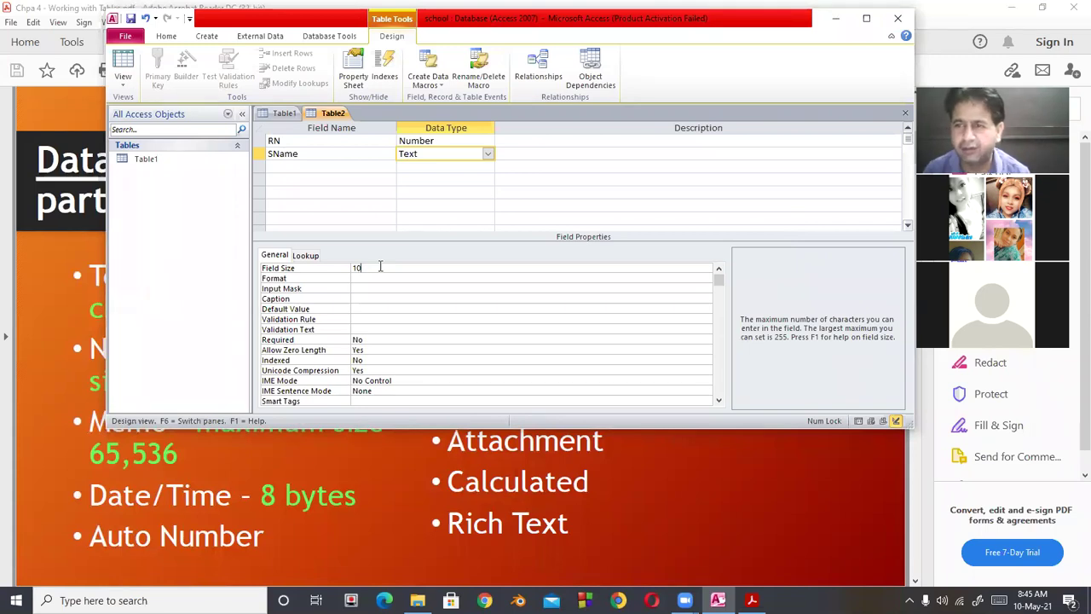
pyautogui.click(1072, 288)
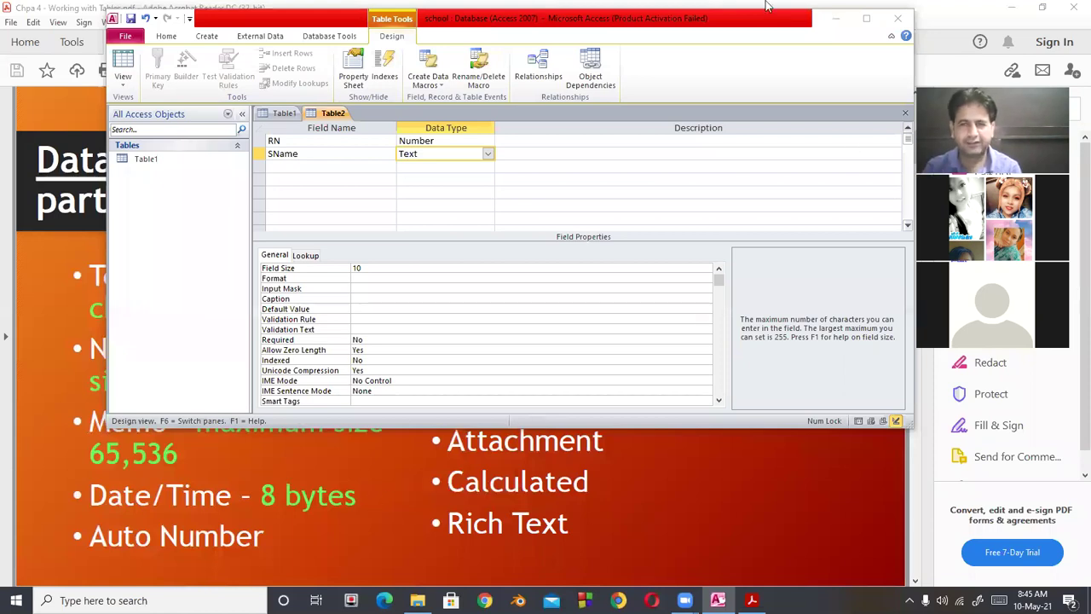
# Switch to the PDF slide on data types in Adobe Acrobat Reader and return to the Access database
pyautogui.click(554, 503)
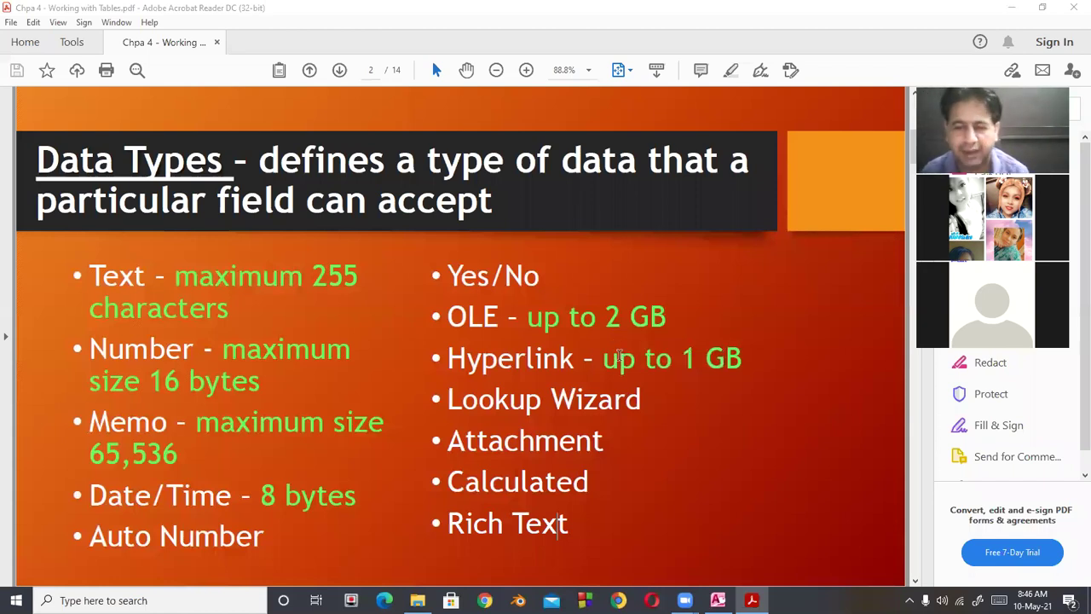
pyautogui.moveTo(750, 600)
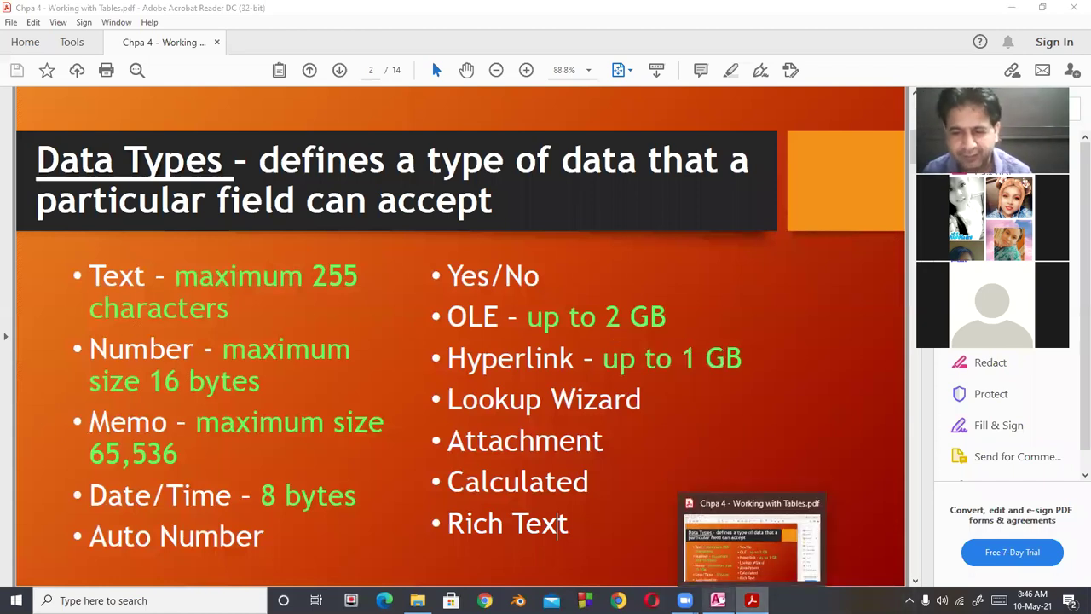
pyautogui.click(717, 600)
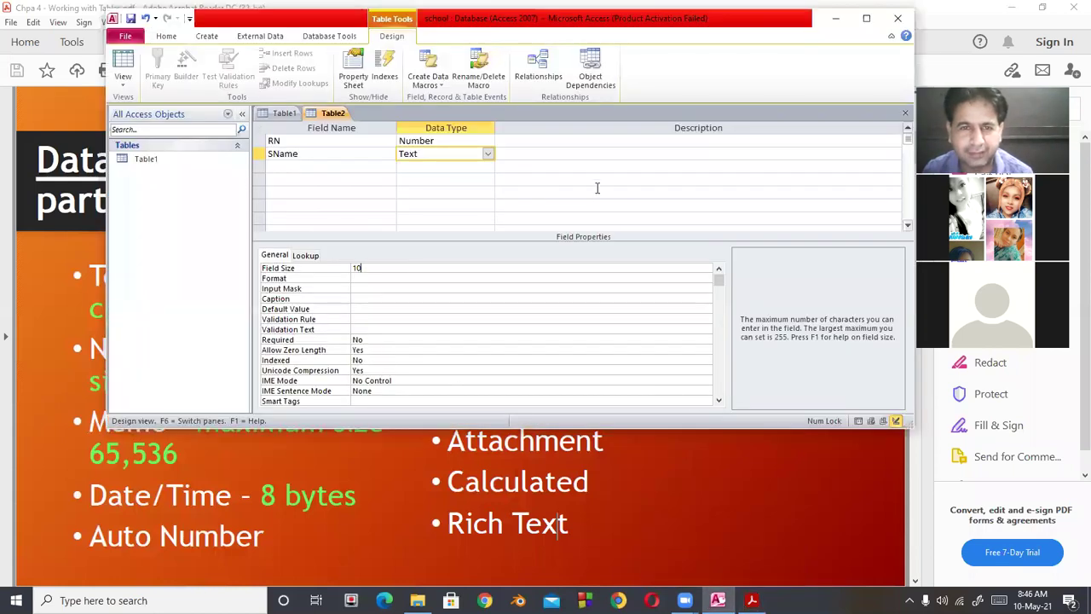
# Examine the field size options available for the RN number field
pyautogui.click(459, 140)
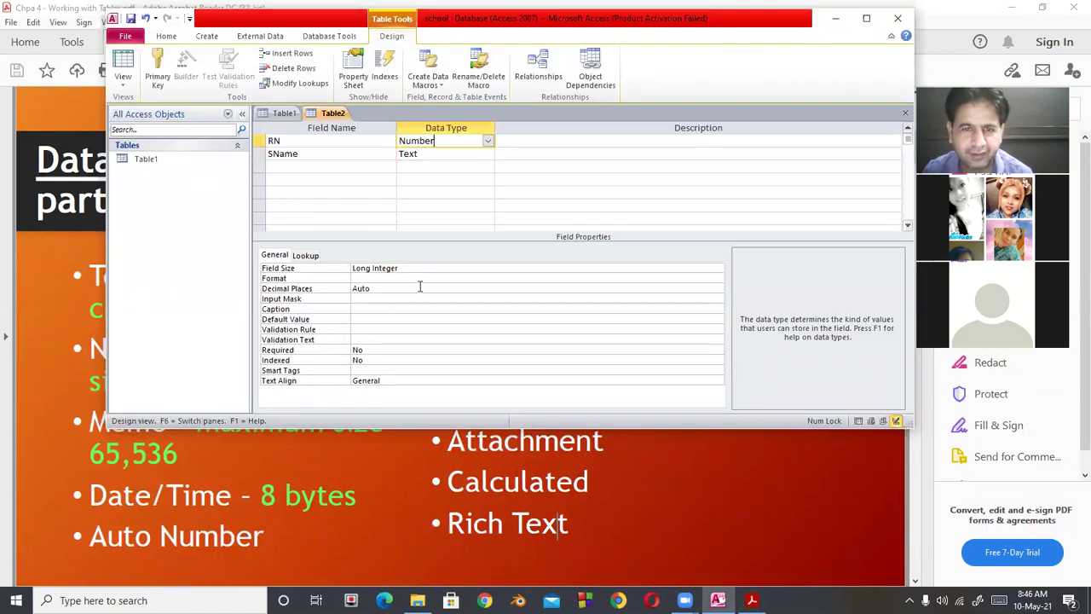
pyautogui.click(405, 269)
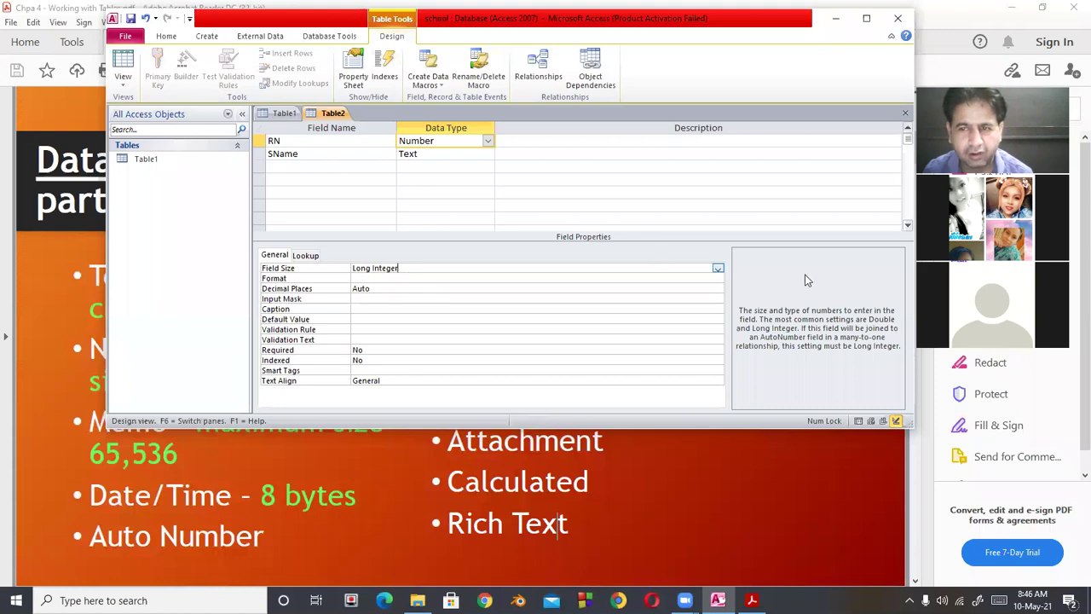
pyautogui.click(717, 269)
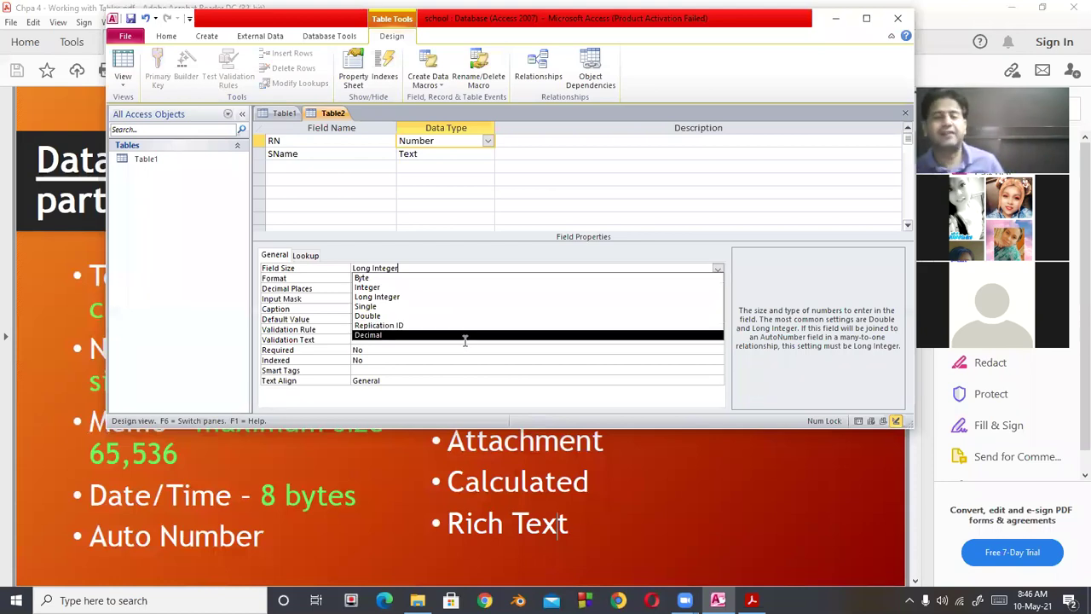
pyautogui.click(318, 310)
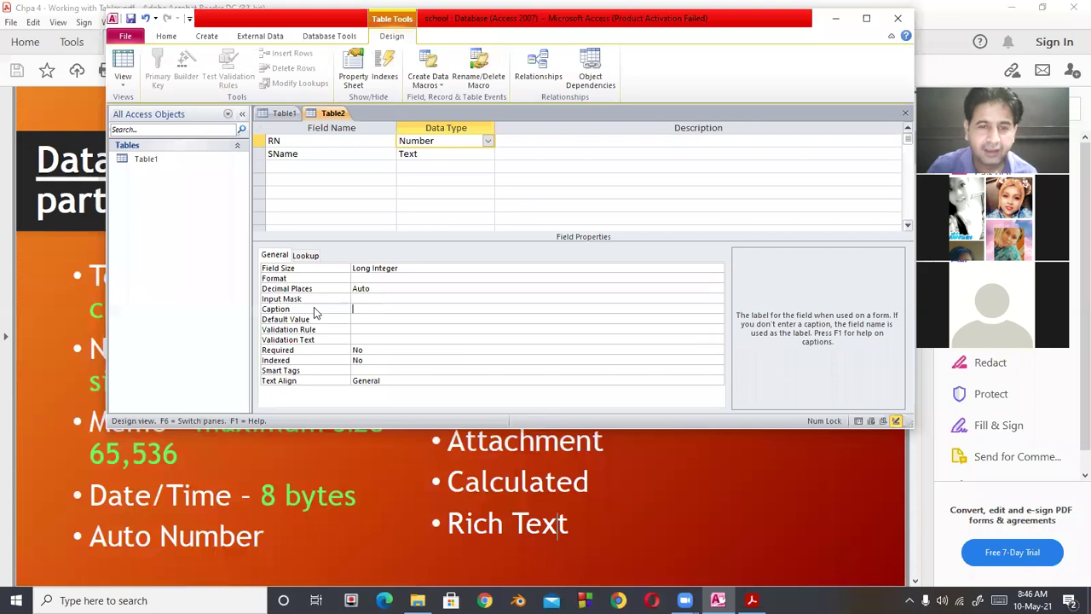
# Try 2 decimal places for the RN field and restore the setting to Auto
pyautogui.click(394, 292)
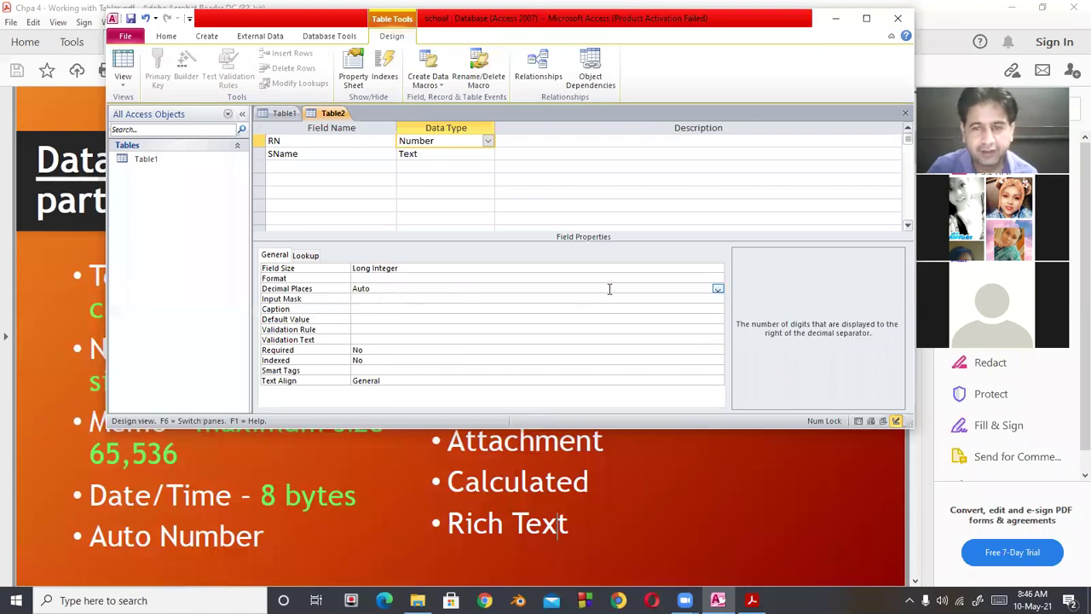
pyautogui.click(717, 289)
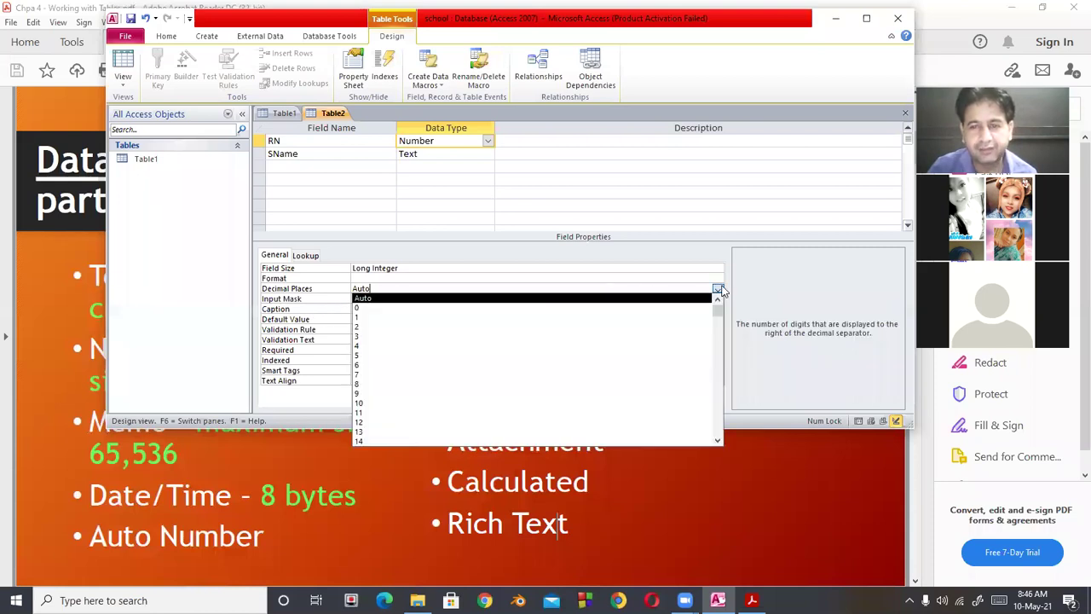
pyautogui.click(388, 328)
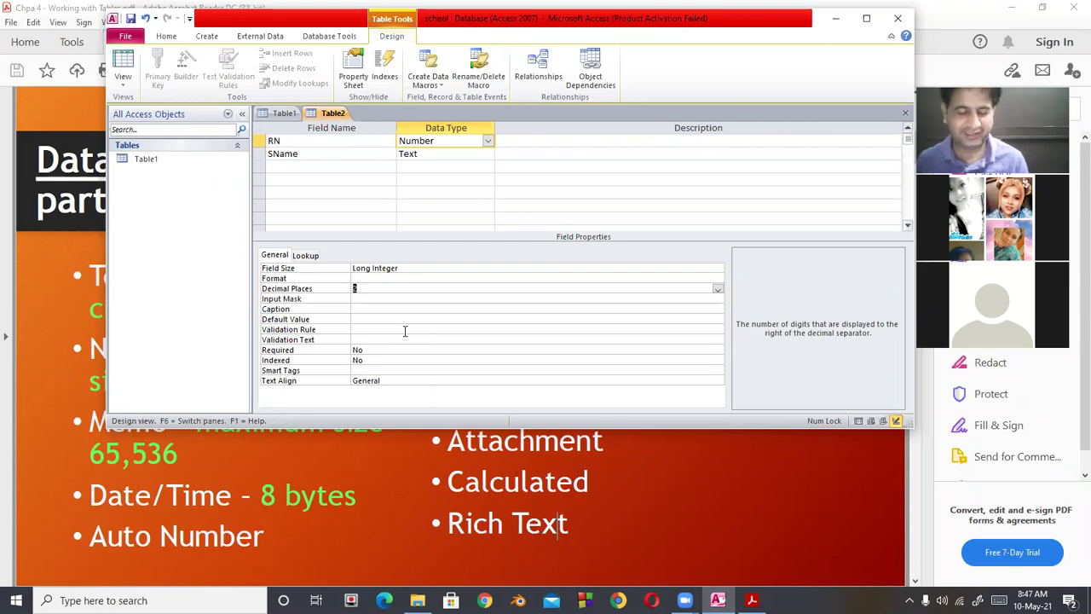
pyautogui.click(718, 289)
pyautogui.click(485, 299)
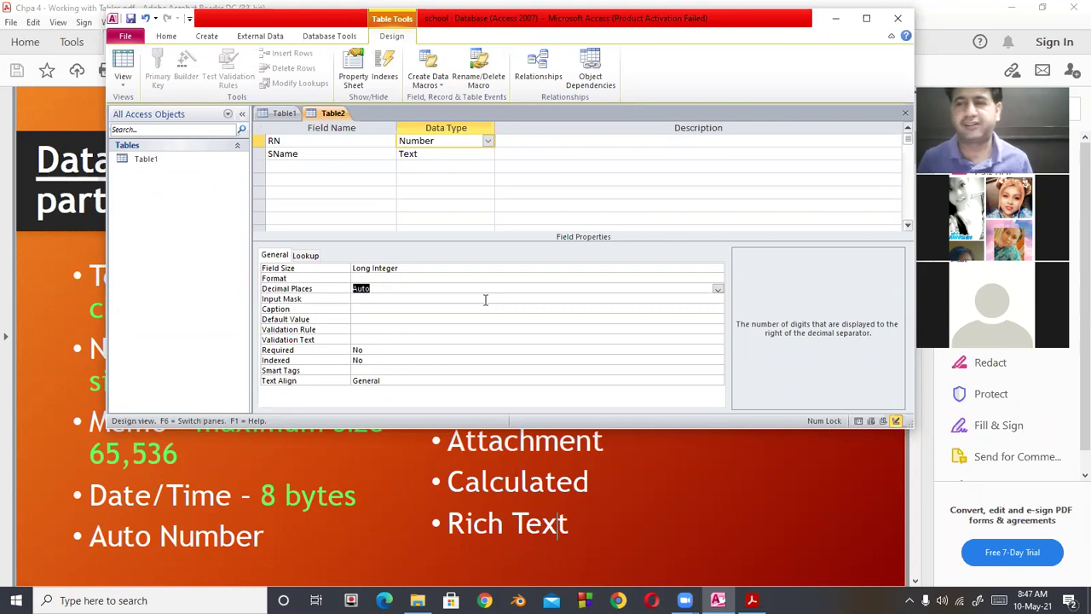
# Switch to Adobe Acrobat Reader and view the Data Types slide on page 2 of the PDF
pyautogui.click(1071, 177)
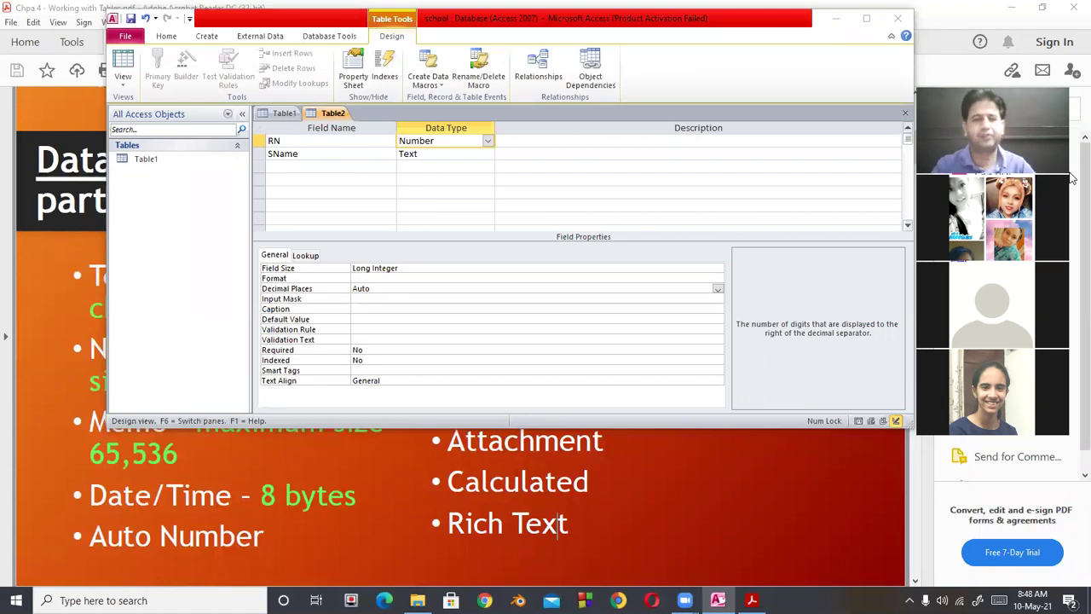
pyautogui.click(570, 518)
pyautogui.scroll(1, 108, 449)
pyautogui.scroll(-1, 108, 449)
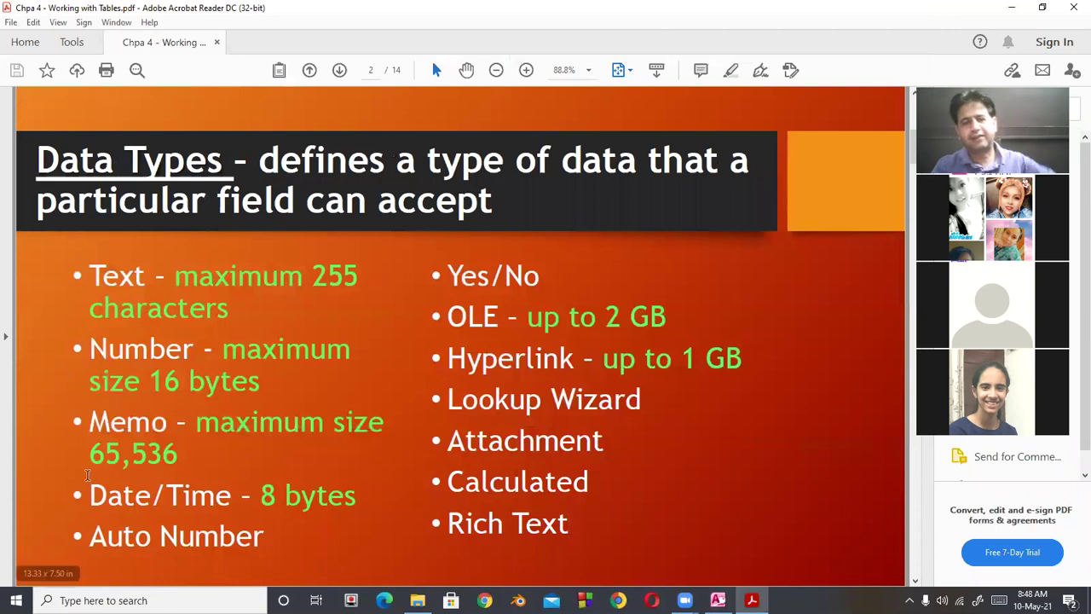
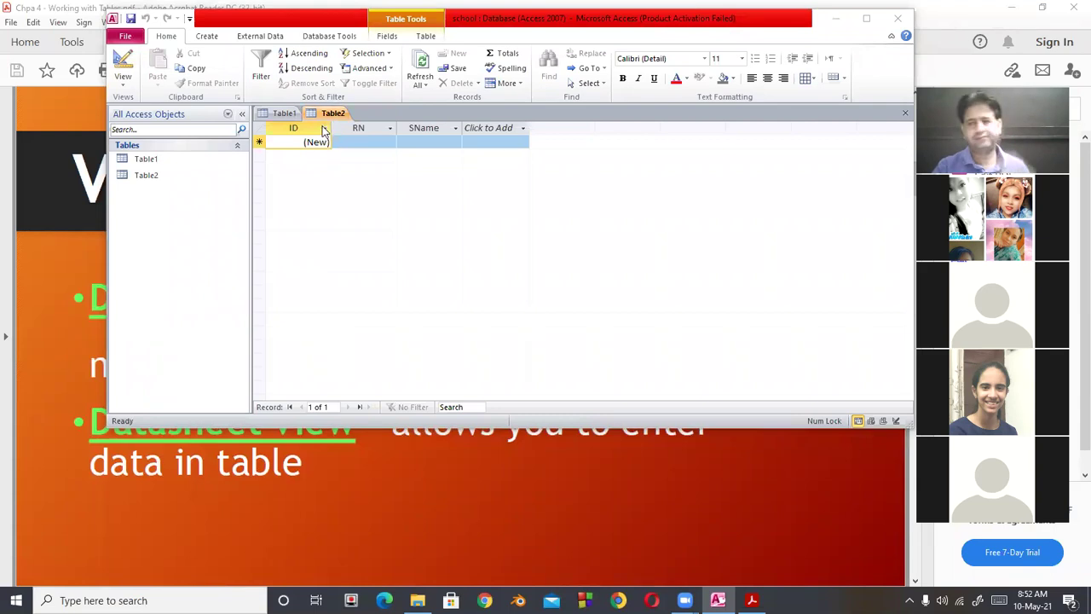
pyautogui.click(324, 128)
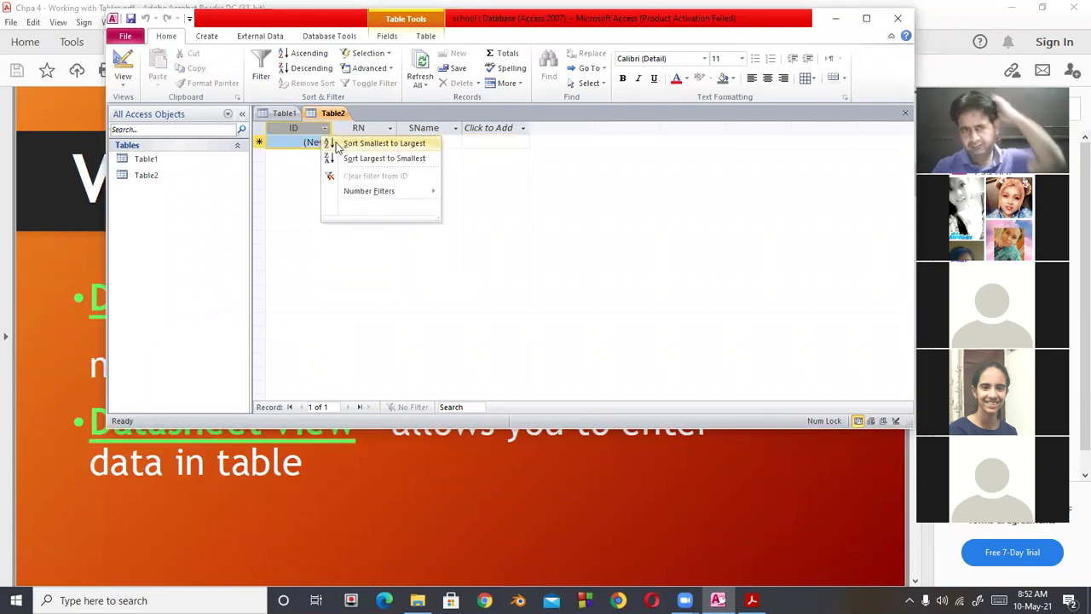
pyautogui.click(1072, 273)
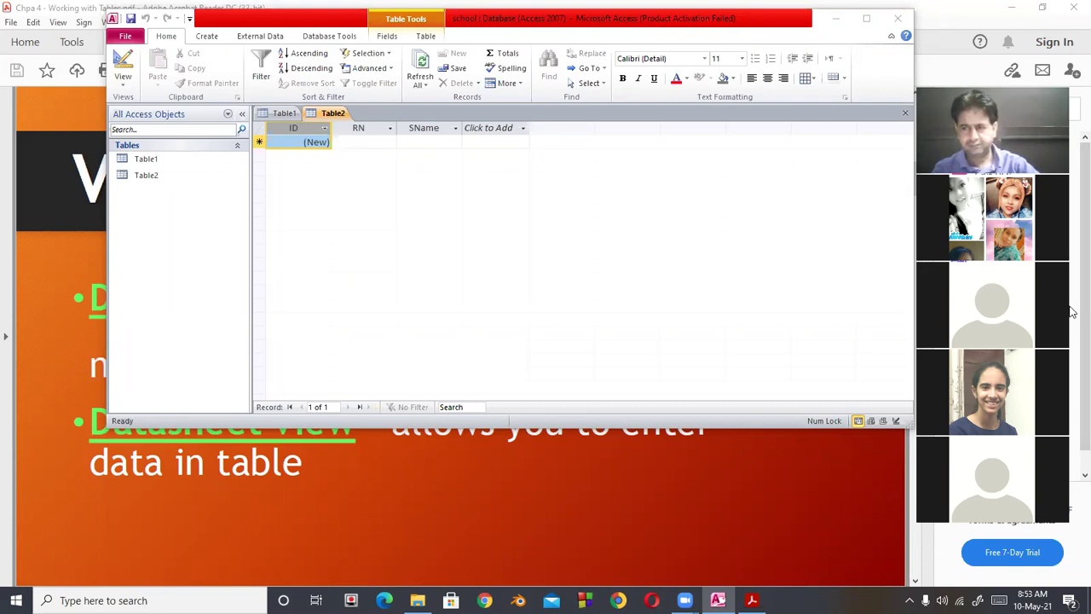
# Switch Table2 from Datasheet view to Design view
pyautogui.click(158, 176)
pyautogui.click(157, 159)
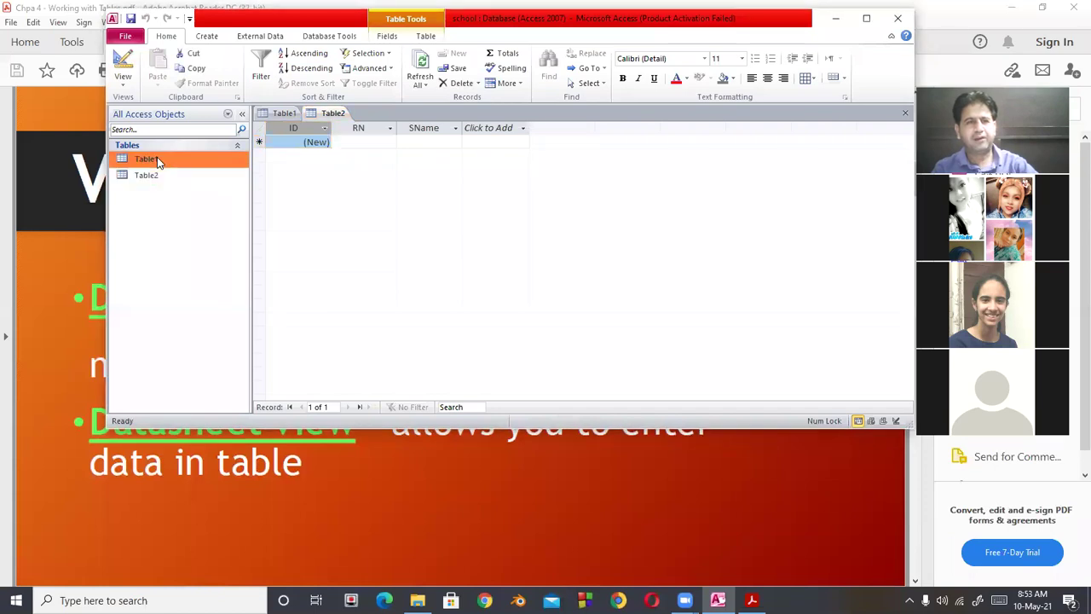
pyautogui.click(122, 61)
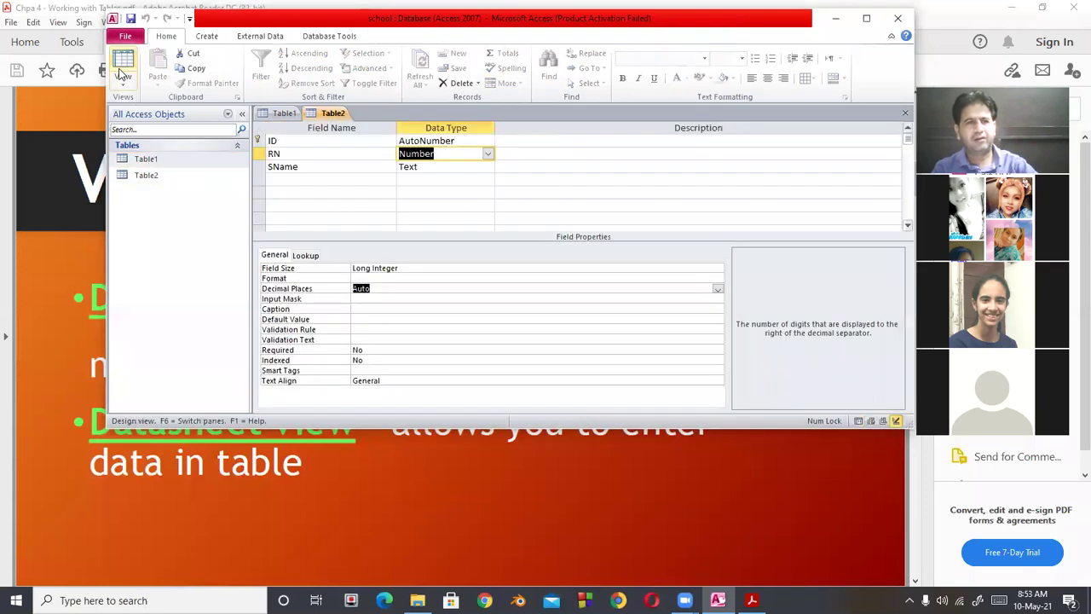
# Create a new table in Design view and add a field named rn with the Number data type
pyautogui.click(207, 35)
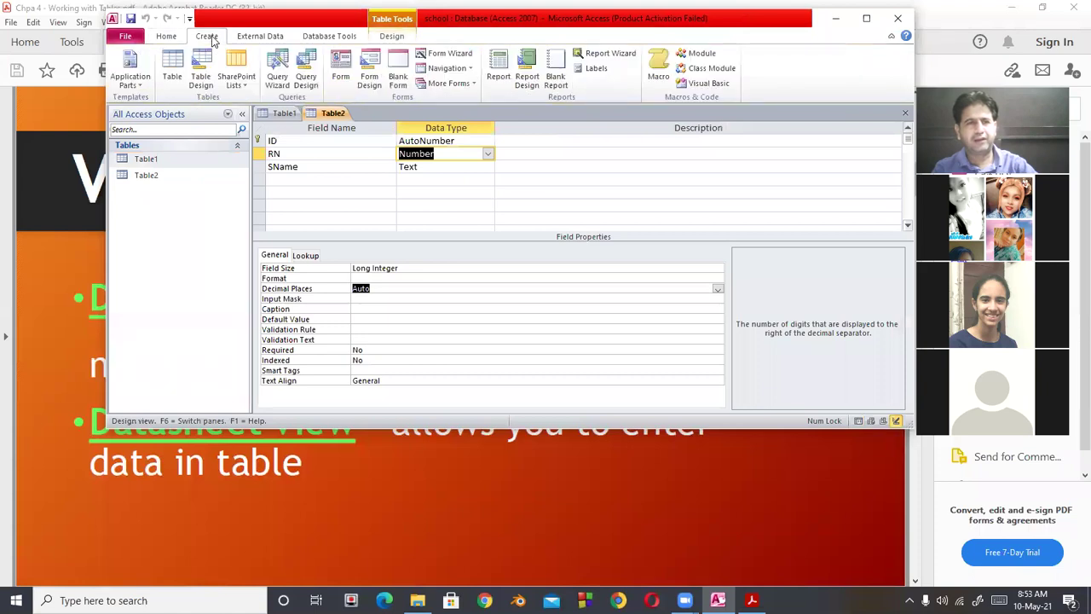
pyautogui.click(202, 80)
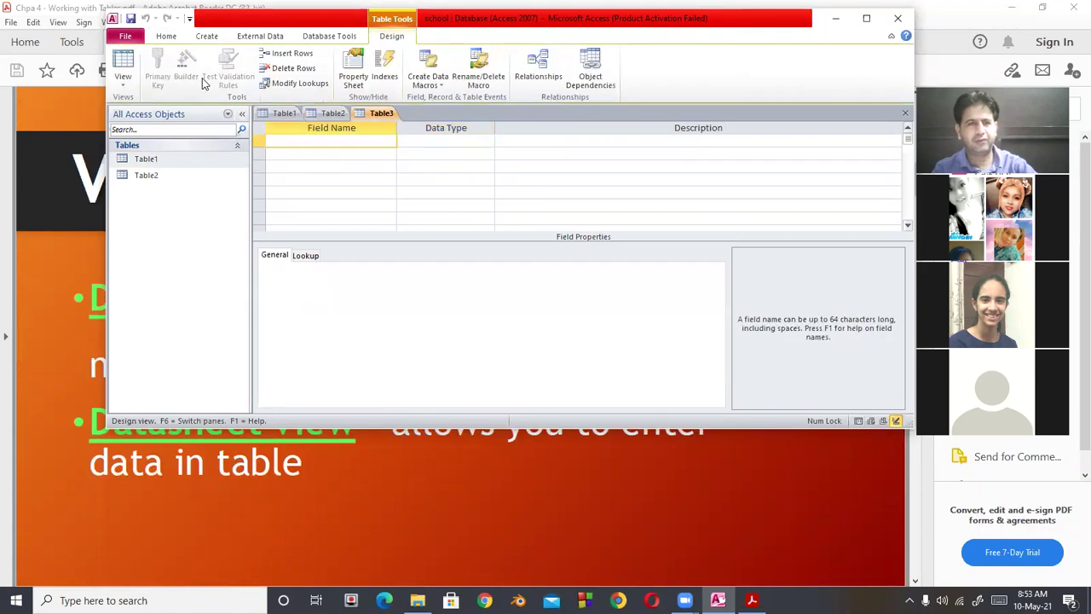
pyautogui.write('rn')
pyautogui.click(448, 142)
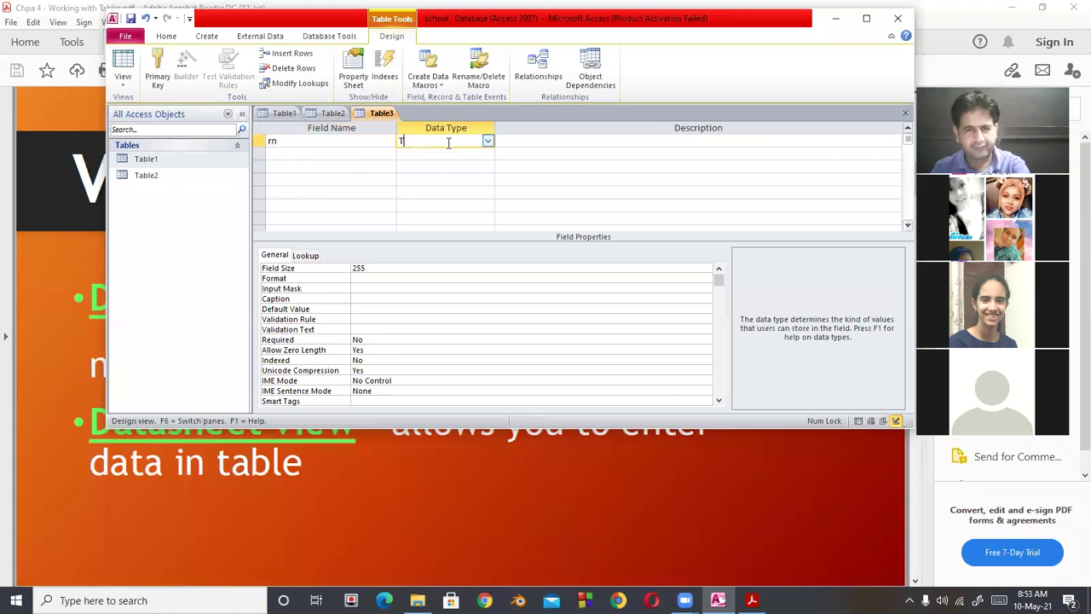
pyautogui.click(488, 141)
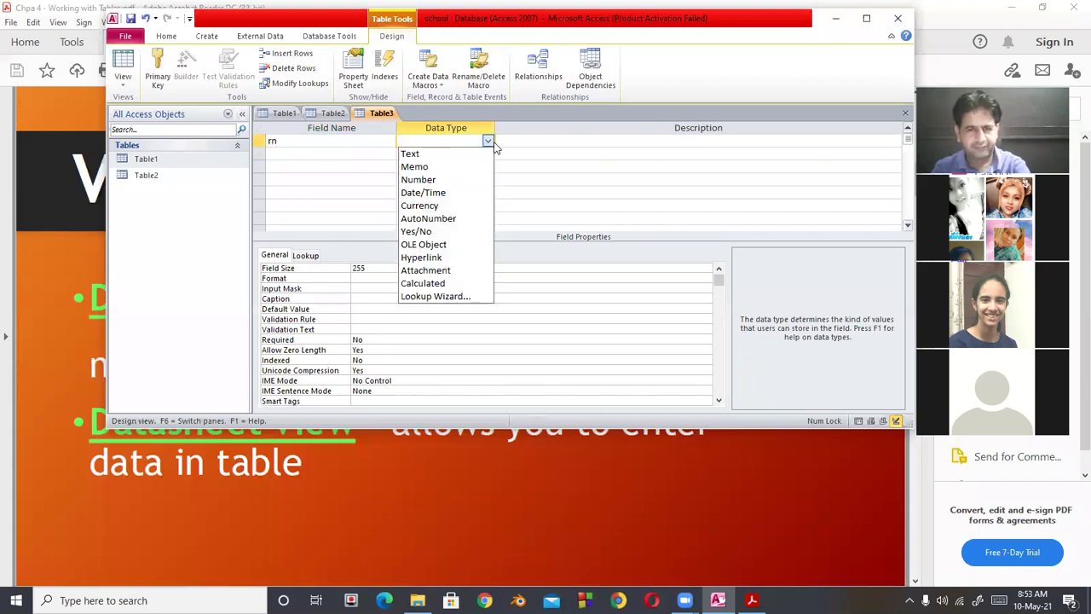
pyautogui.click(418, 179)
# Add a second field named sname with the Text data type
pyautogui.click(273, 154)
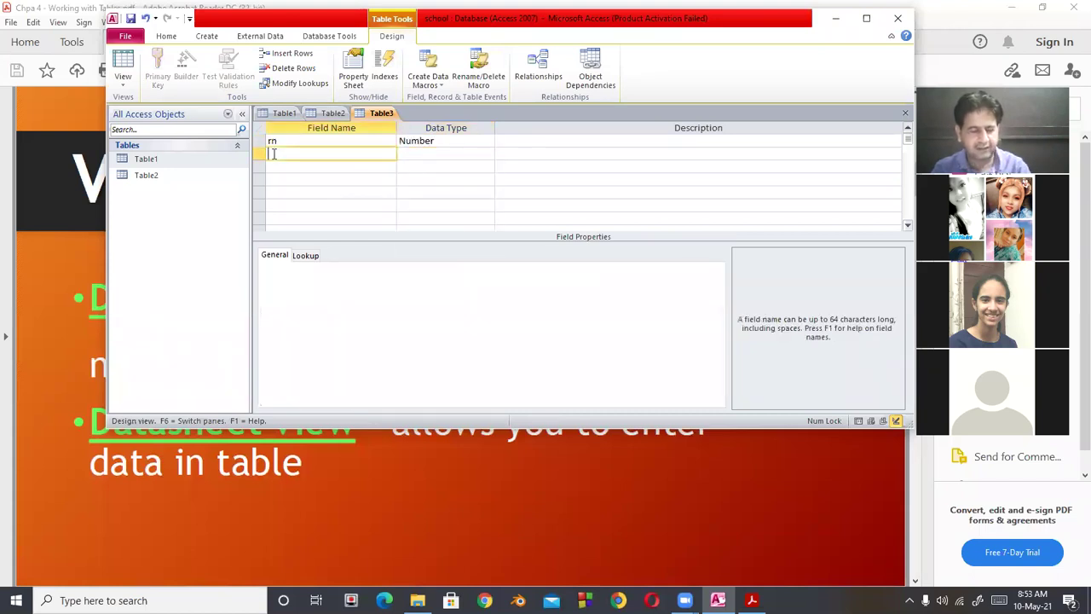
pyautogui.write('n')
pyautogui.press('BackSpace')
pyautogui.write('sname')
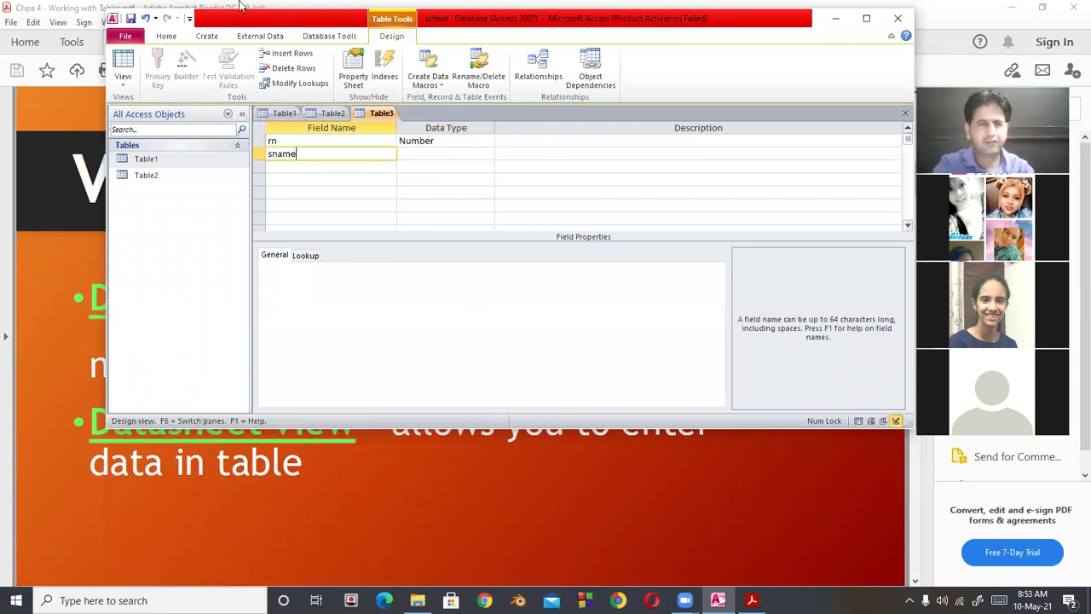
pyautogui.click(436, 156)
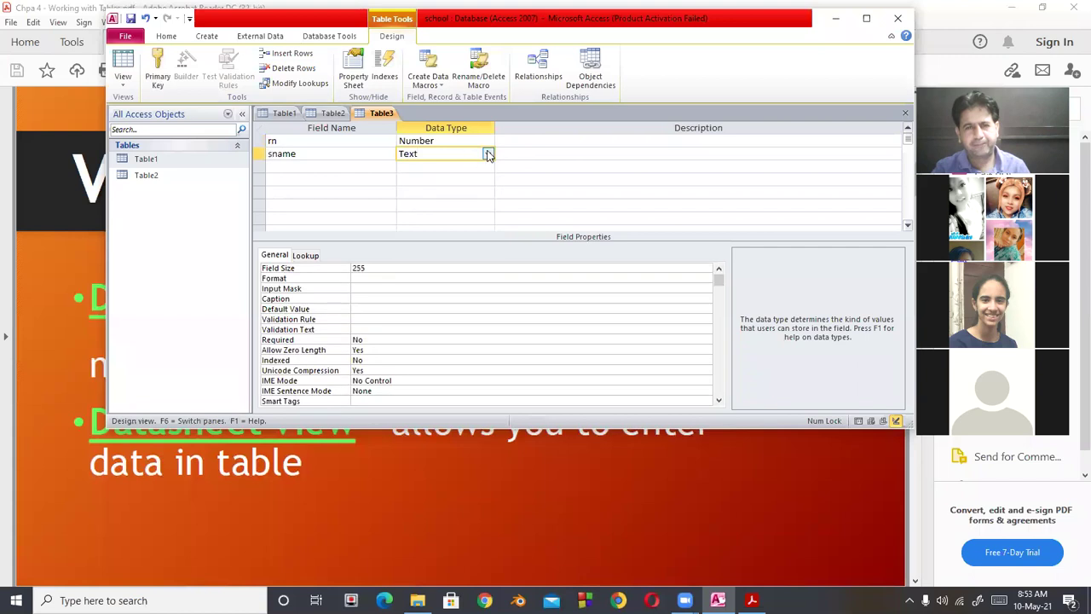
# Save the table as abc and accept the creation of a primary key
pyautogui.click(130, 19)
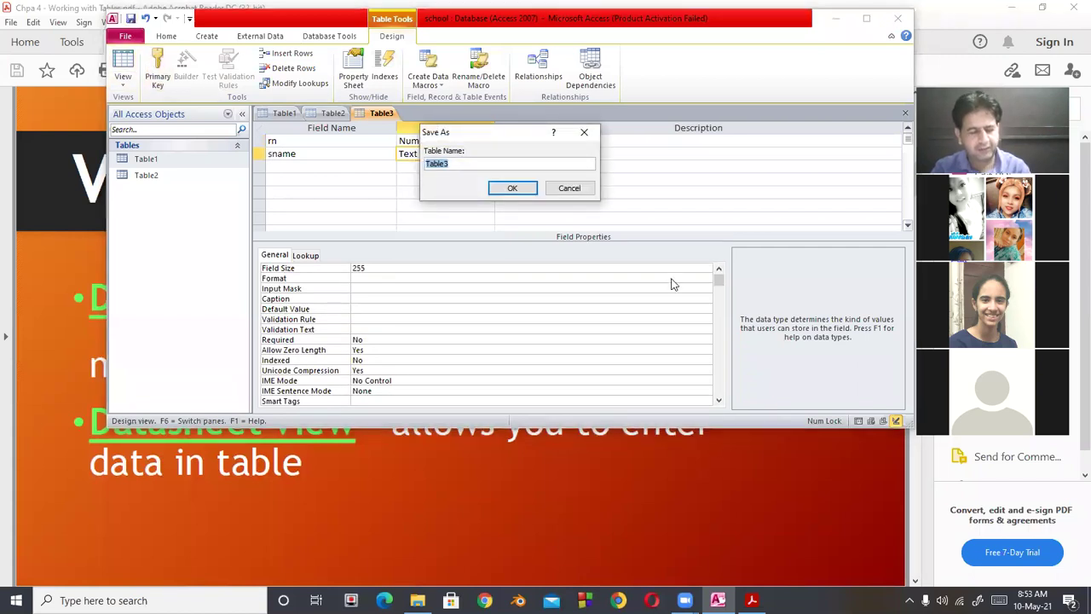
pyautogui.write('ac')
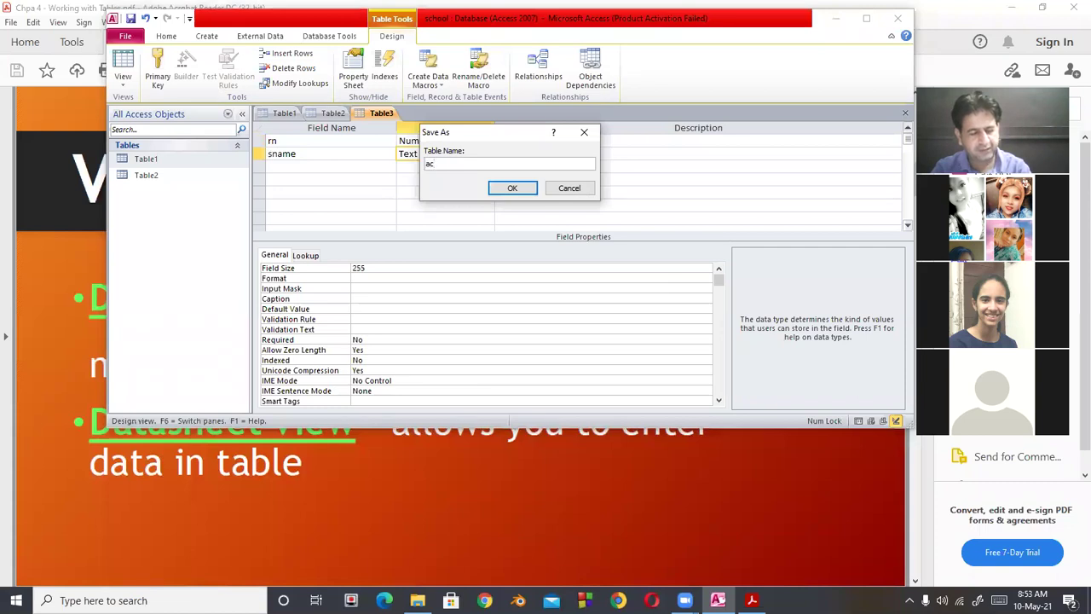
pyautogui.write('bc')
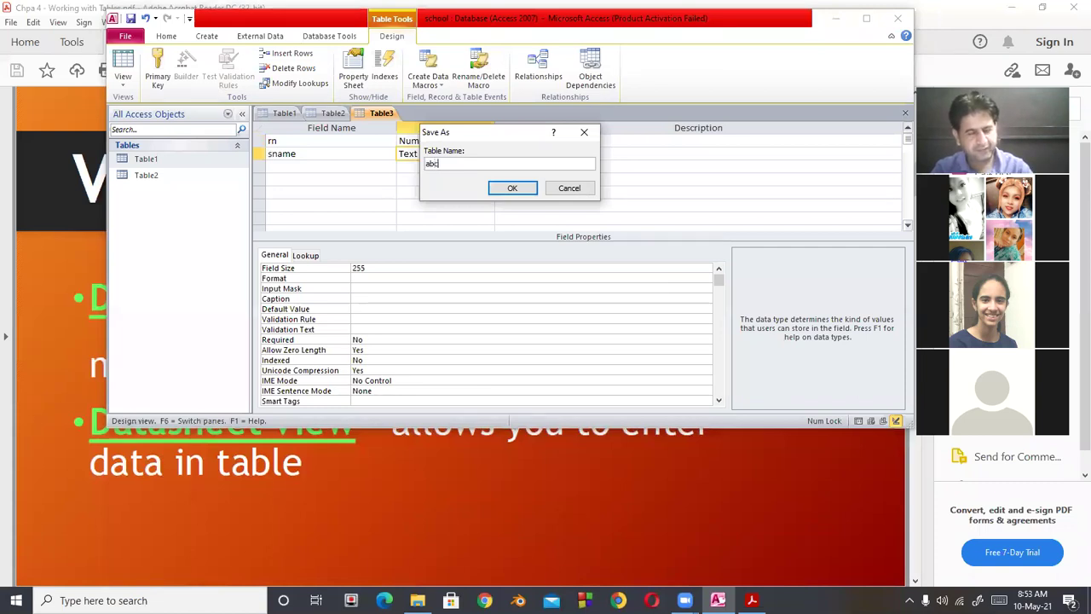
pyautogui.click(507, 188)
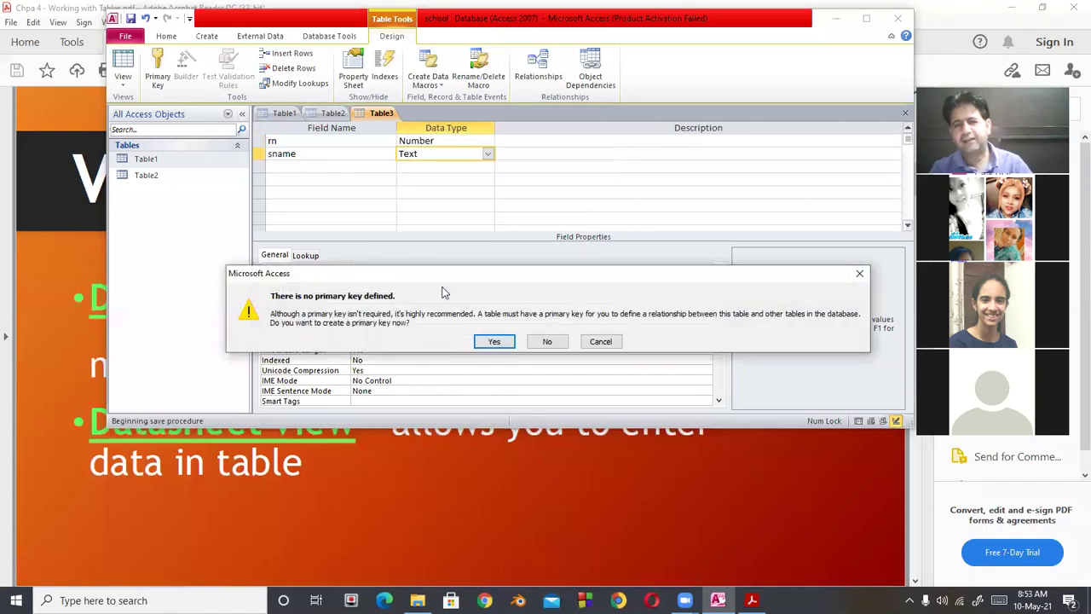
pyautogui.moveTo(441, 283); pyautogui.dragTo(369, 168)
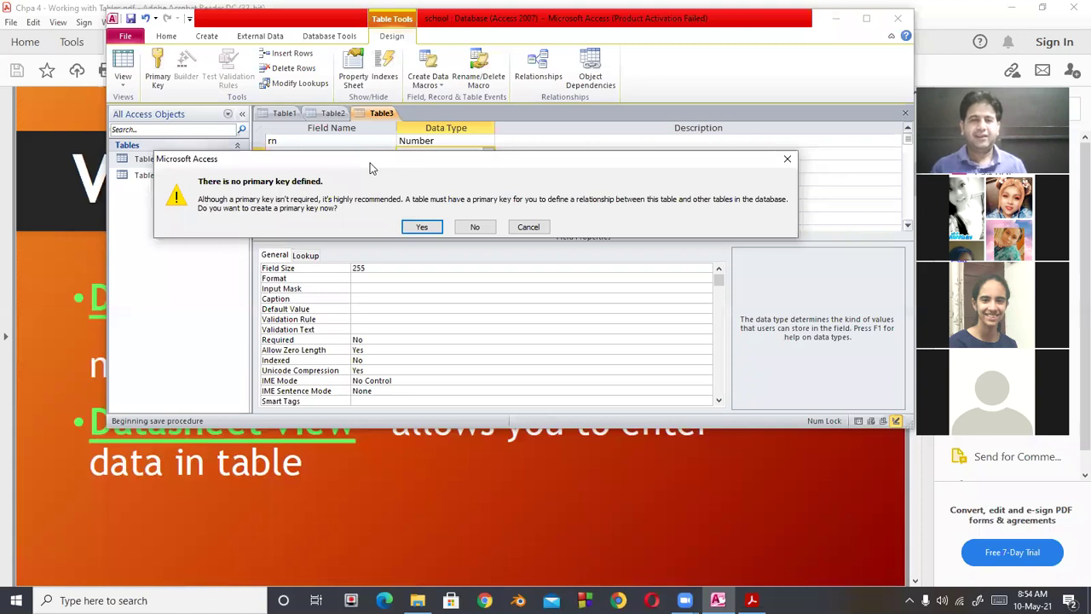
pyautogui.click(422, 227)
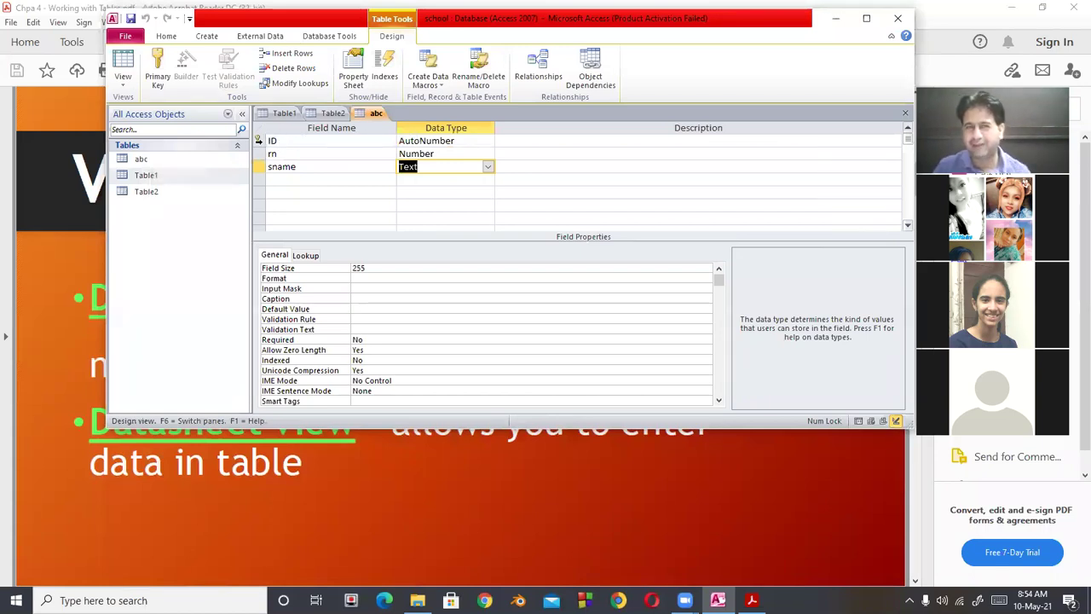
# Examine the ID field of table abc and view the Parts of Design View slide on page 4 in Adobe Acrobat Reader
pyautogui.click(259, 142)
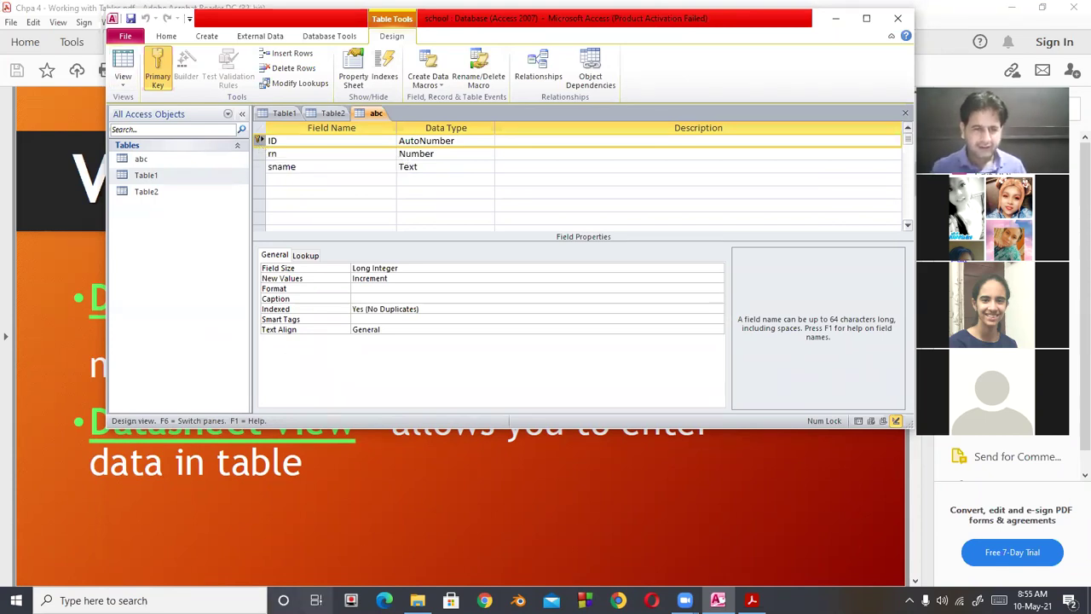
pyautogui.click(380, 491)
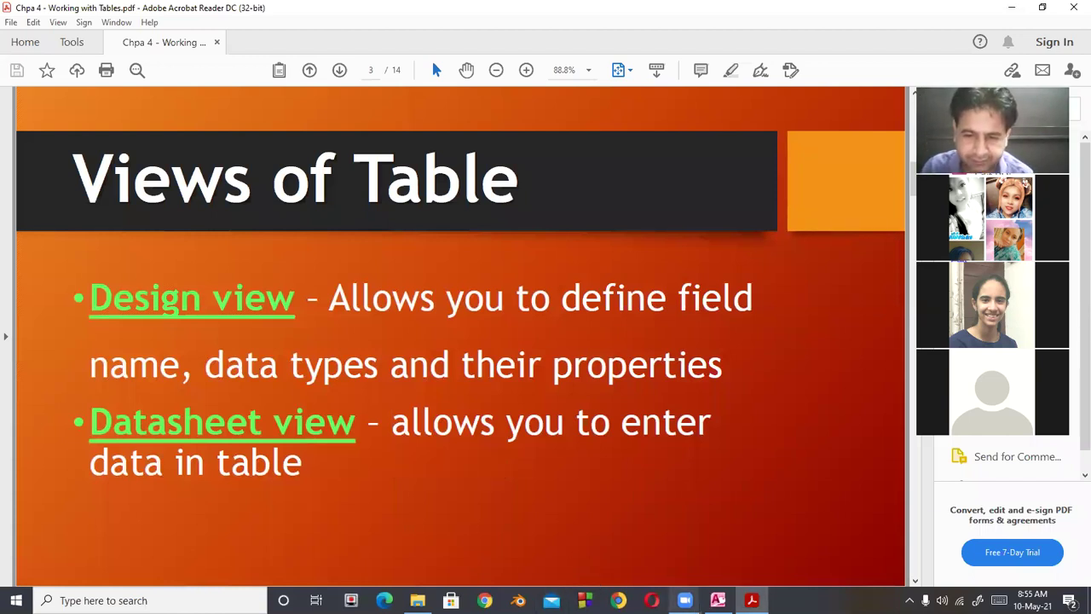
pyautogui.click(717, 600)
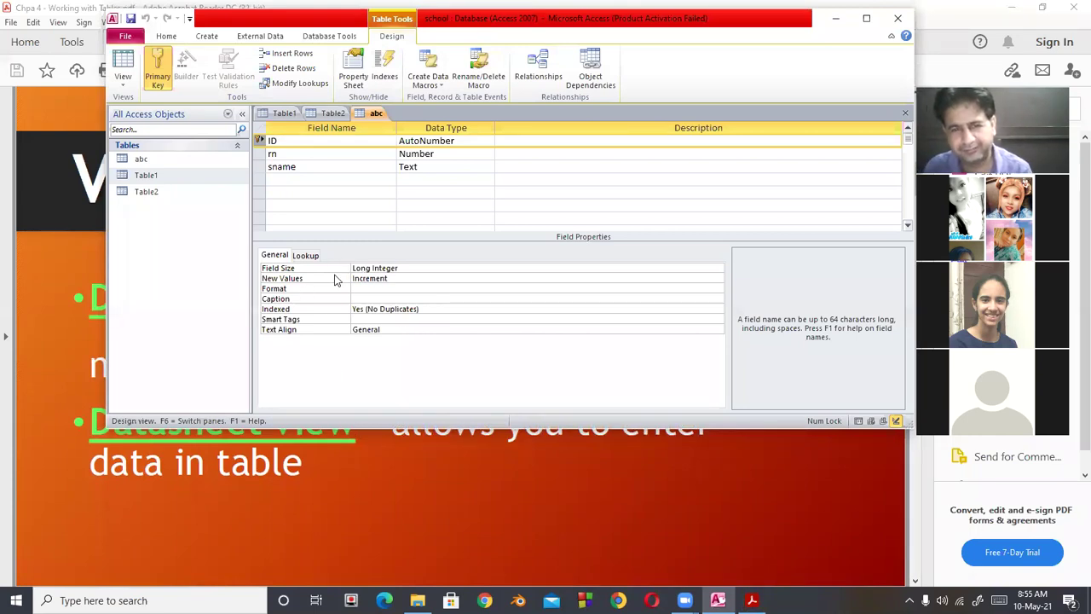
pyautogui.click(493, 507)
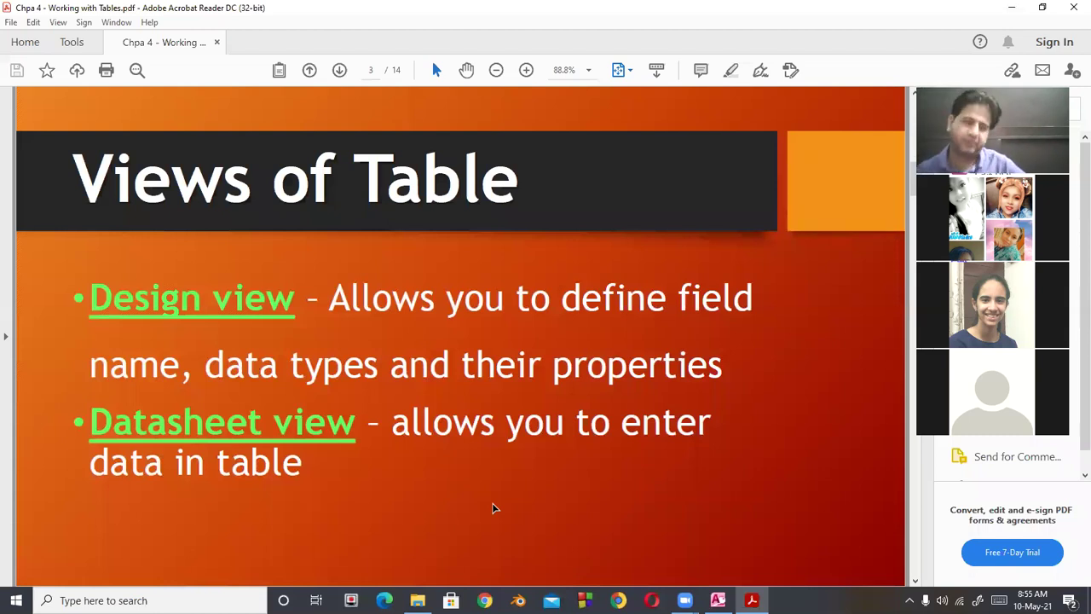
pyautogui.scroll(-1, 493, 508)
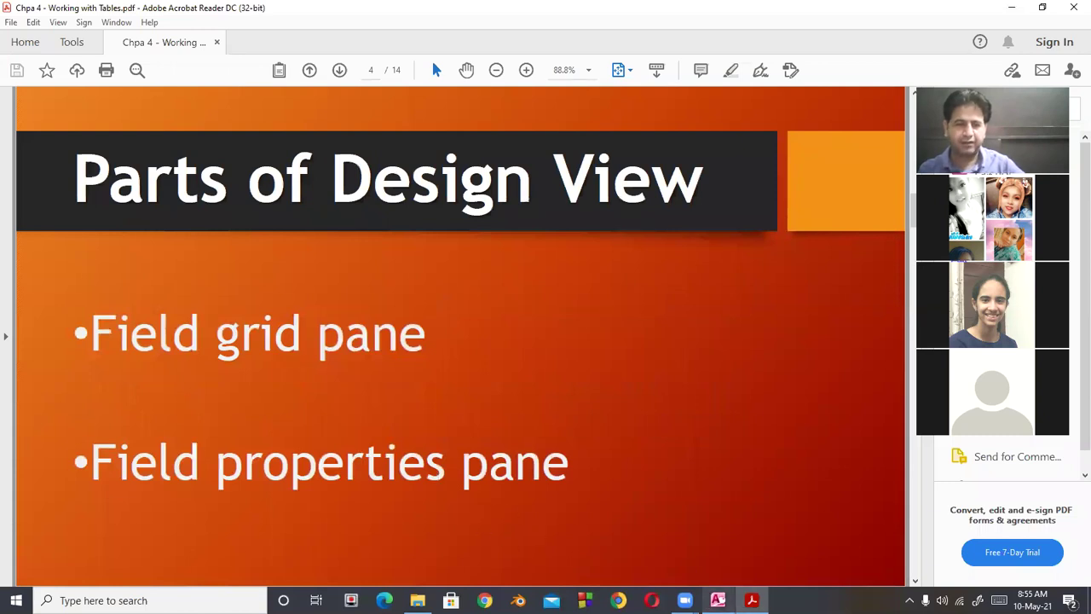
# Switch to Microsoft Access and reposition its window over the slide to examine the parts of Design view
pyautogui.moveTo(718, 600)
pyautogui.click(670, 524)
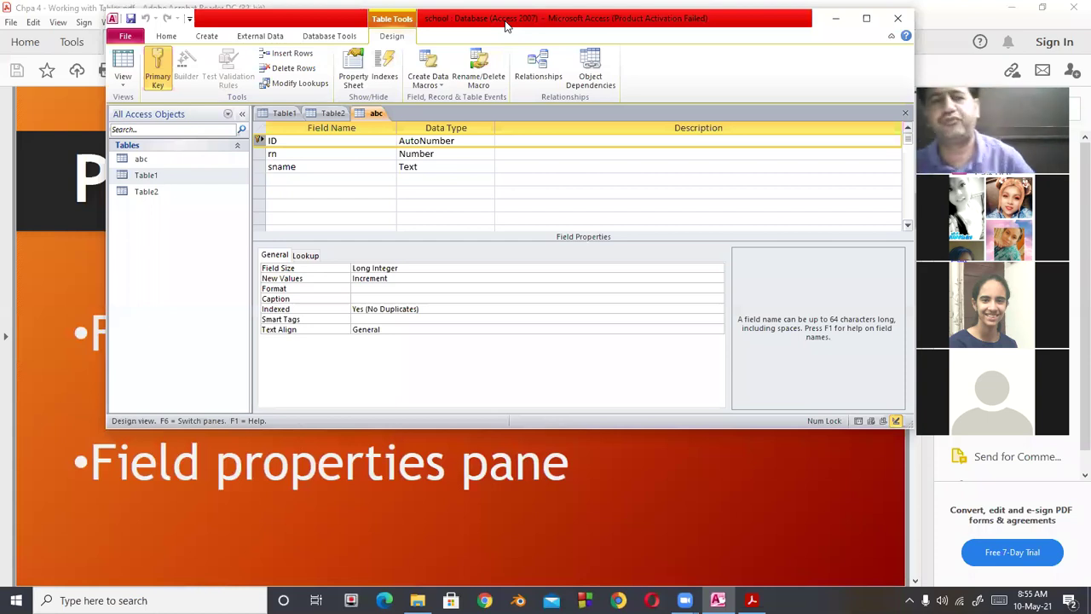
pyautogui.moveTo(506, 26); pyautogui.dragTo(669, 94)
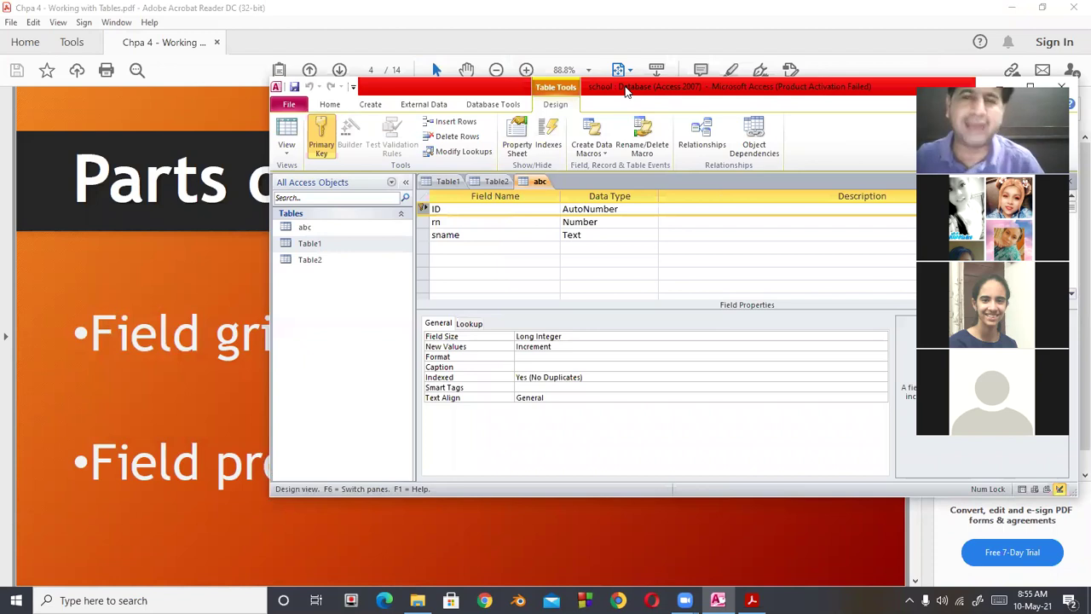
pyautogui.moveTo(625, 90); pyautogui.dragTo(504, 108)
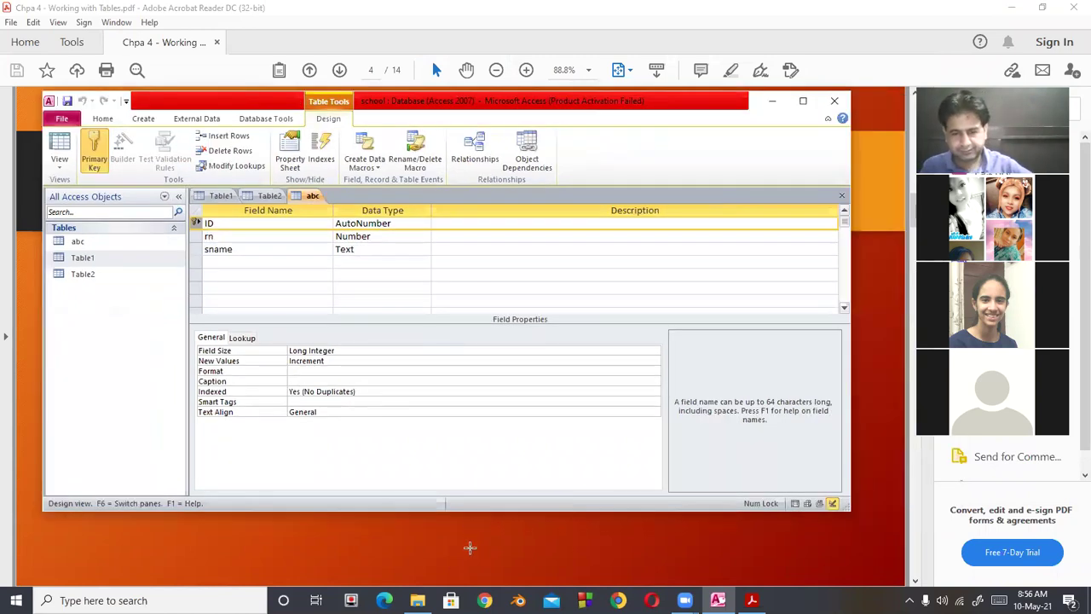
# Switch to Adobe Acrobat Reader and view the Switching between views slide on page 5
pyautogui.click(470, 550)
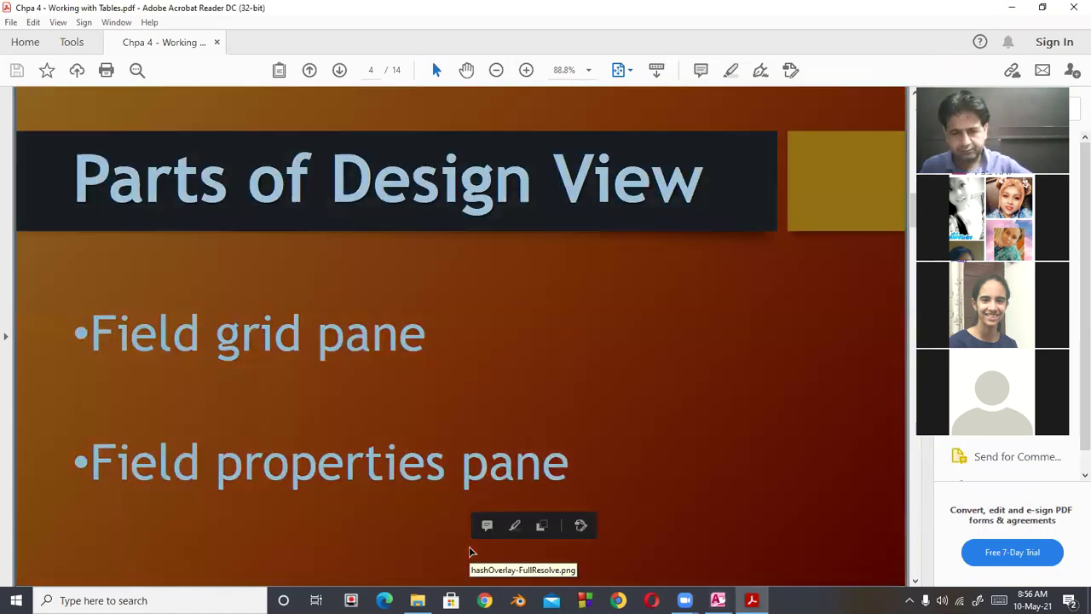
pyautogui.scroll(-1, 238, 485)
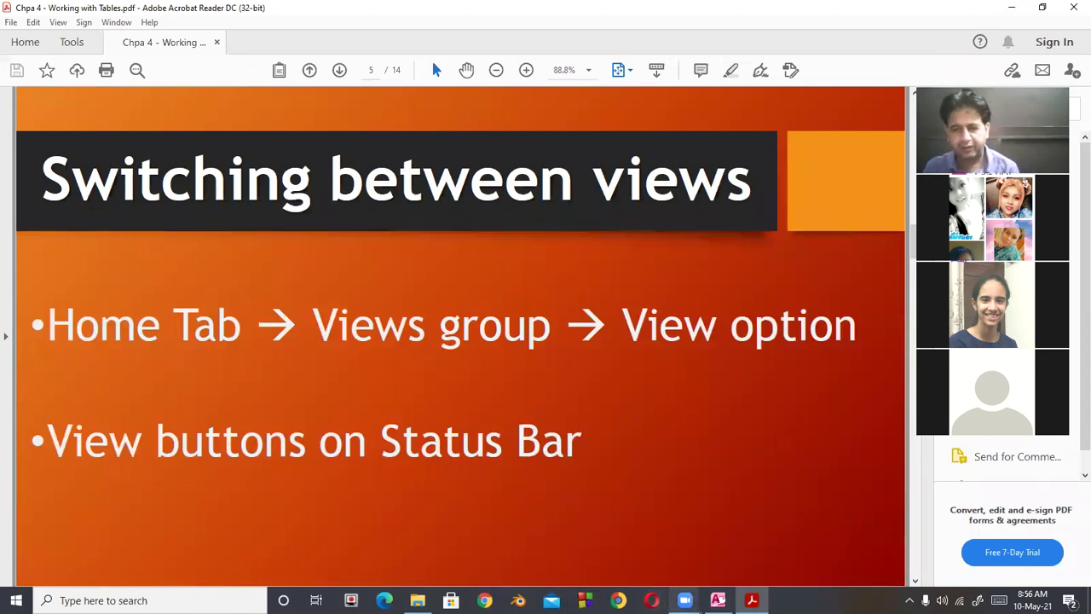
# Switch to Microsoft Access, reposition its window, and examine the view options available for table abc
pyautogui.click(717, 600)
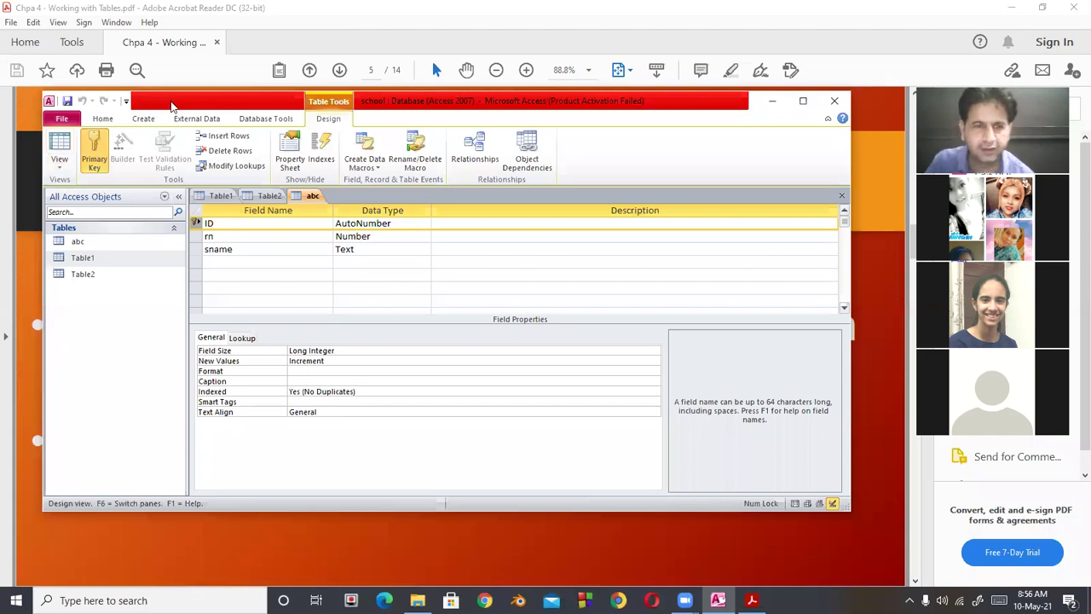
pyautogui.moveTo(170, 104); pyautogui.dragTo(335, 153)
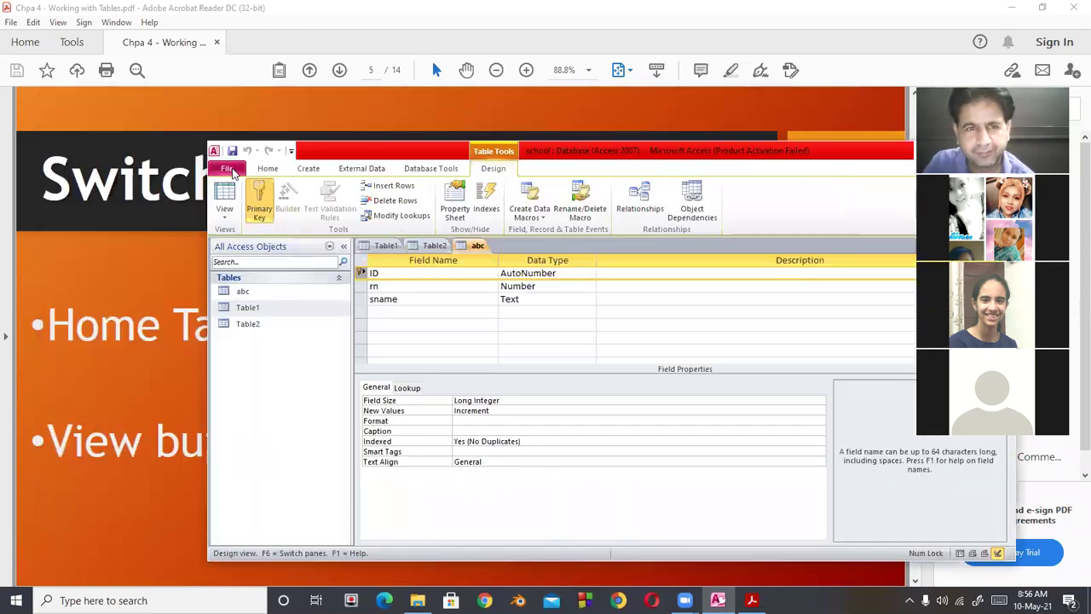
pyautogui.click(271, 170)
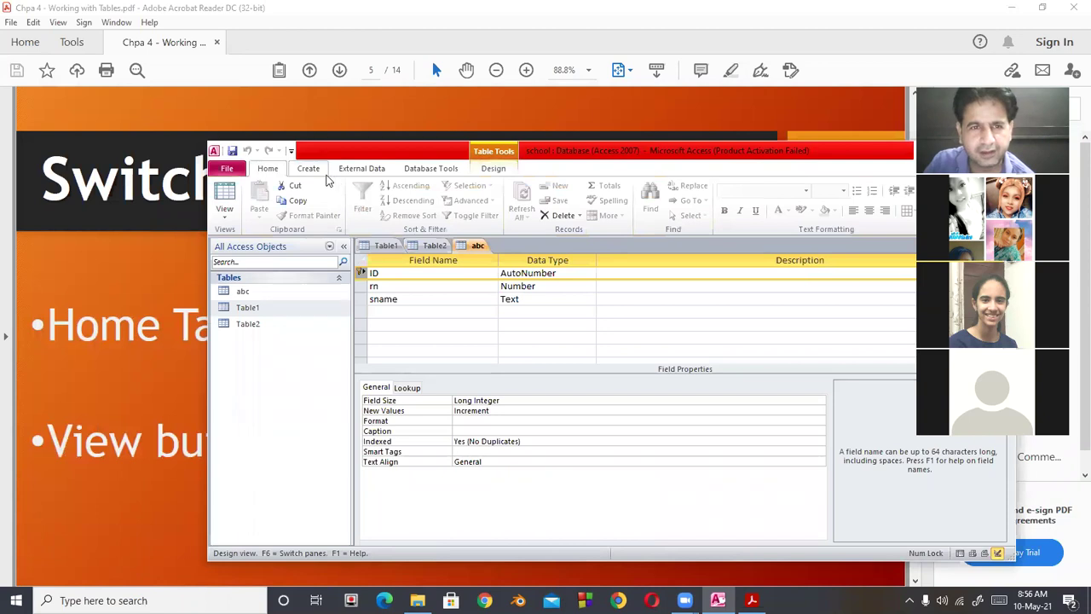
pyautogui.click(310, 169)
pyautogui.click(262, 170)
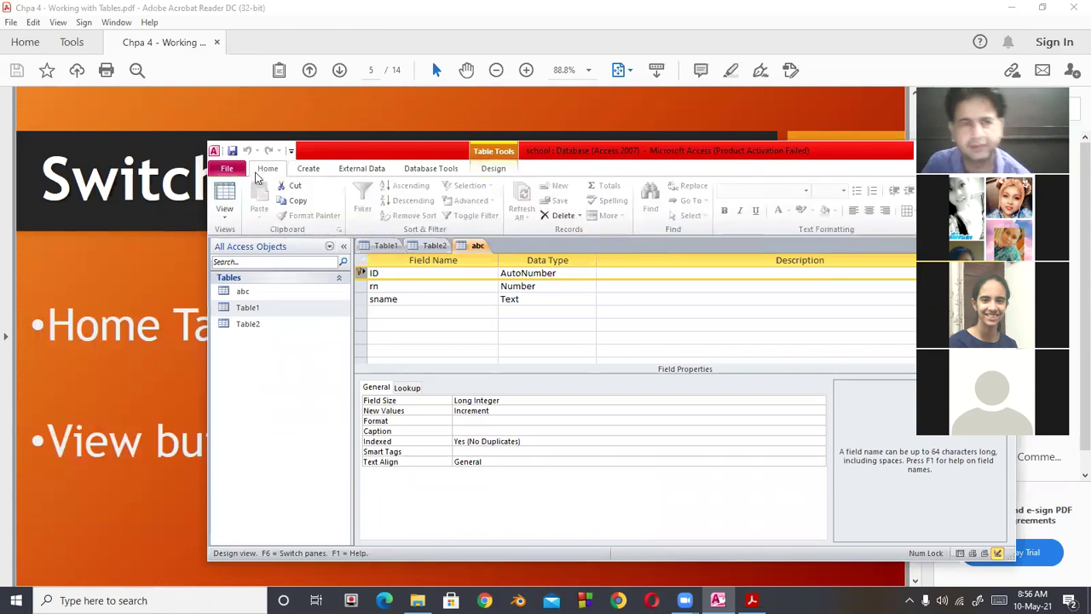
pyautogui.click(223, 218)
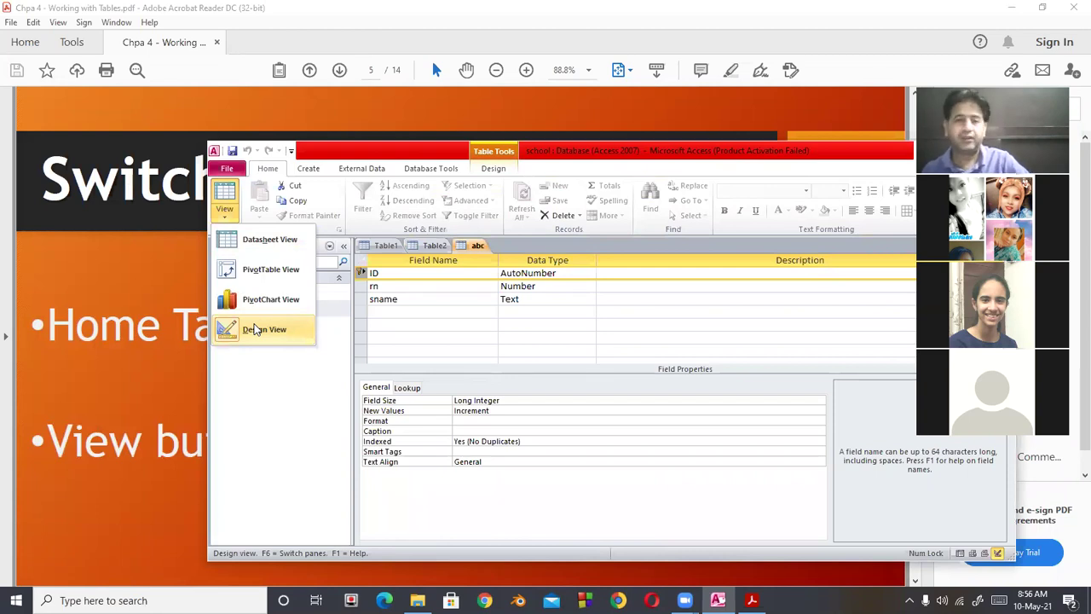
pyautogui.click(263, 394)
# Display the commands available for Table1 in the list of database objects
pyautogui.click(241, 311)
pyautogui.rightClick(238, 311)
pyautogui.click(240, 306)
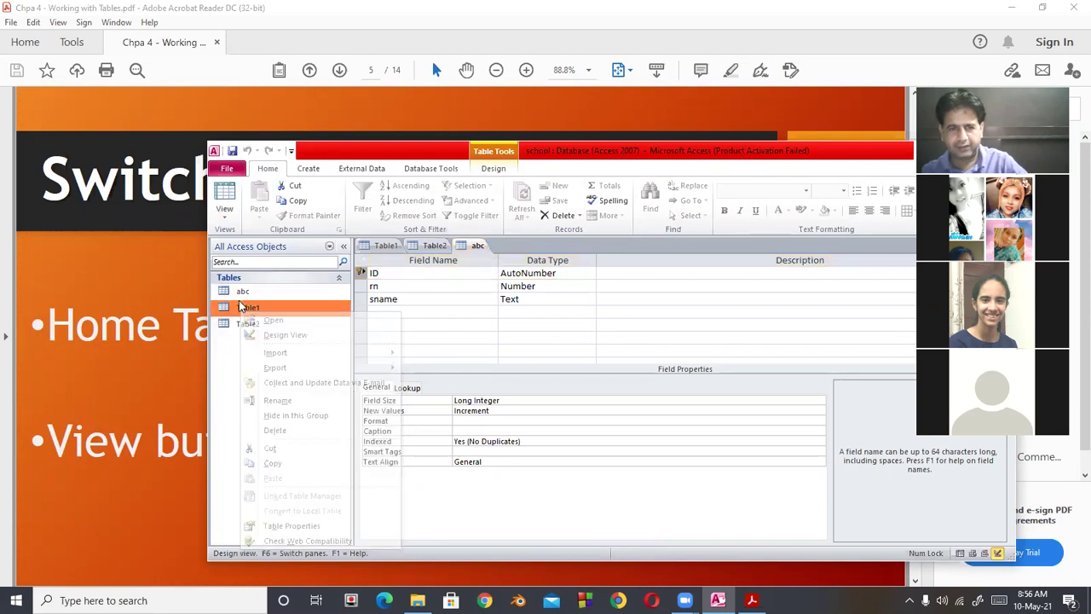
pyautogui.rightClick(240, 311)
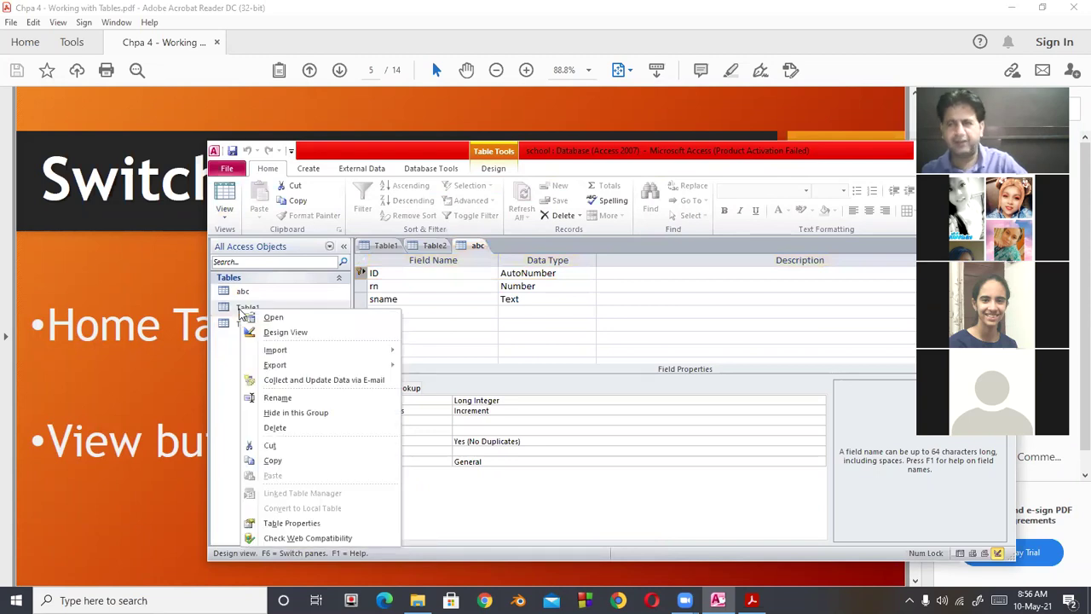